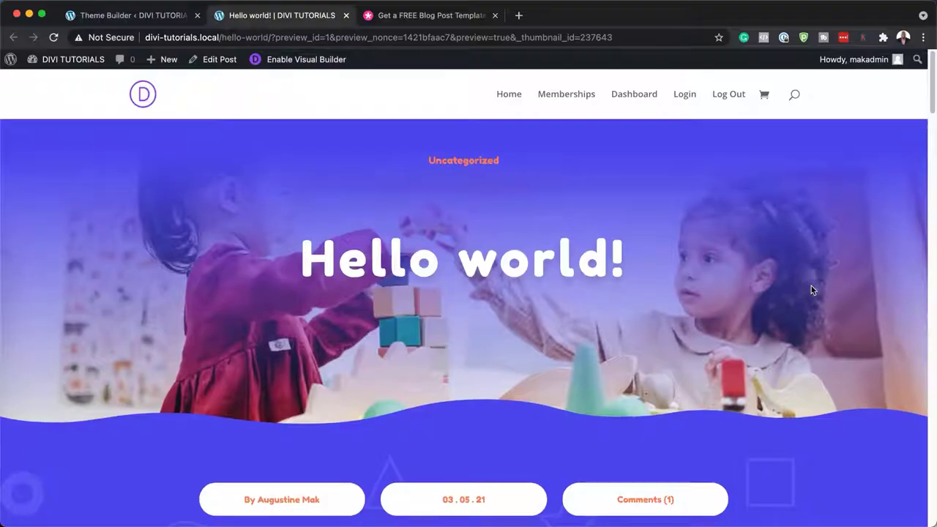
Step: Look through the styled Hello world! post preview from its header down to the comments
{"action": "scroll", "coordinate": [812, 285], "scroll_direction": "down", "scroll_amount": 5}
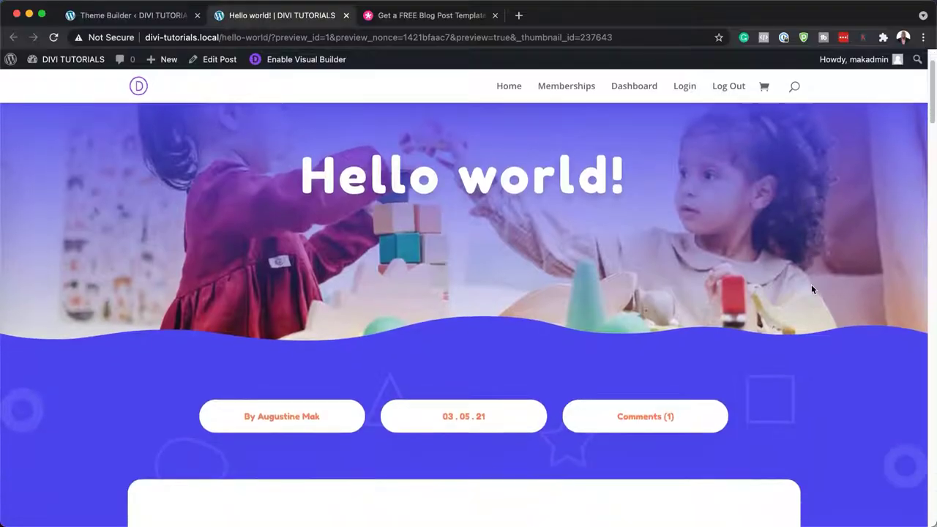
{"action": "scroll", "coordinate": [811, 289], "scroll_direction": "down", "scroll_amount": 10}
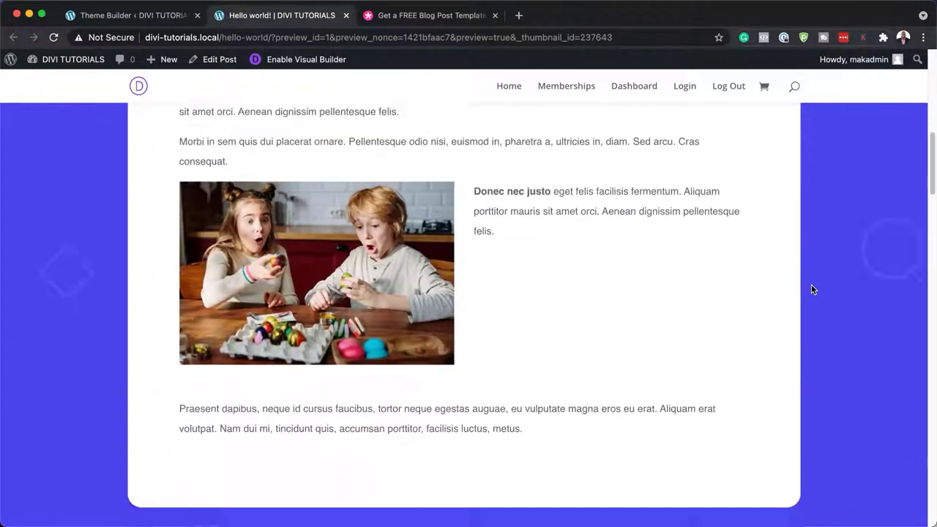
{"action": "scroll", "coordinate": [812, 290], "scroll_direction": "down", "scroll_amount": 12}
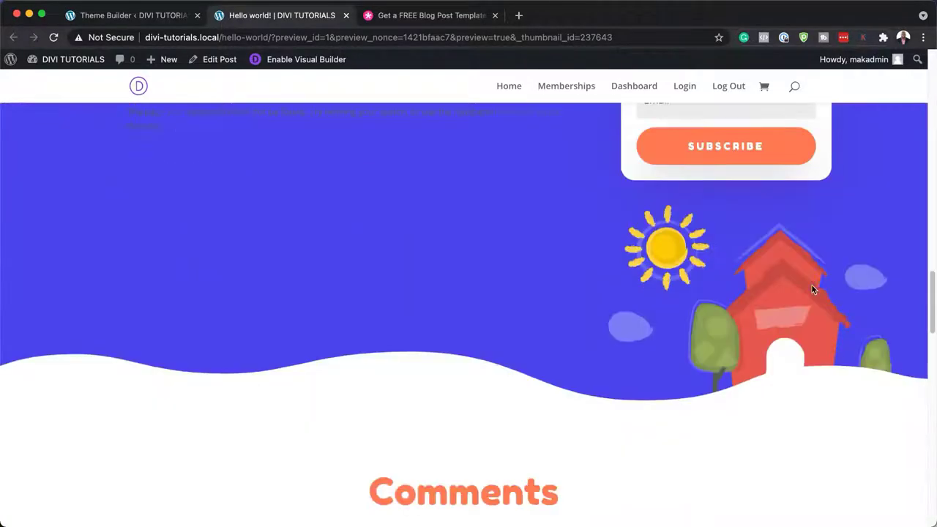
{"action": "scroll", "coordinate": [811, 290], "scroll_direction": "down", "scroll_amount": 10}
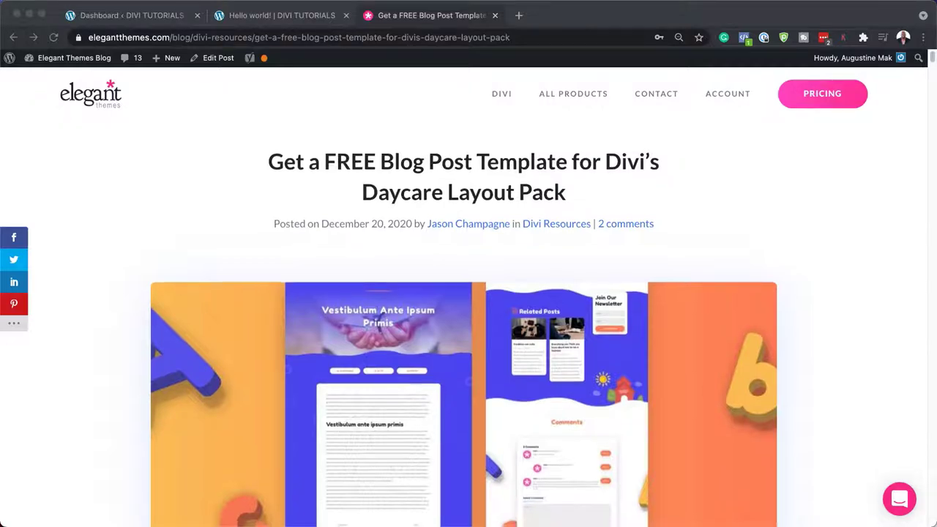
Step: Request the free Daycare blog post template by submitting the subscriber's e-mail address in the download form, and download the files
{"action": "scroll", "coordinate": [468, 315], "scroll_direction": "down", "scroll_amount": 7}
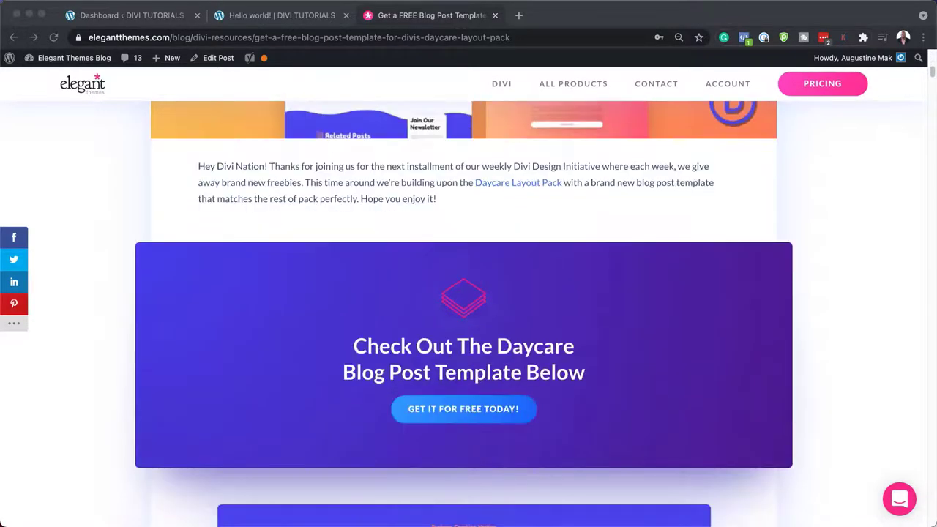
{"action": "left_click", "coordinate": [492, 411]}
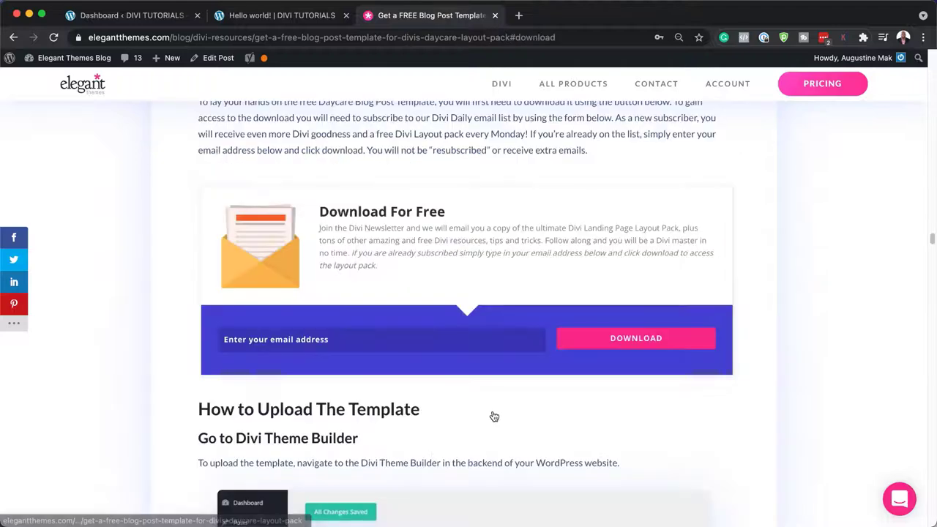
{"action": "left_click", "coordinate": [480, 336]}
{"action": "key", "text": "super+v"}
{"action": "left_click", "coordinate": [669, 341]}
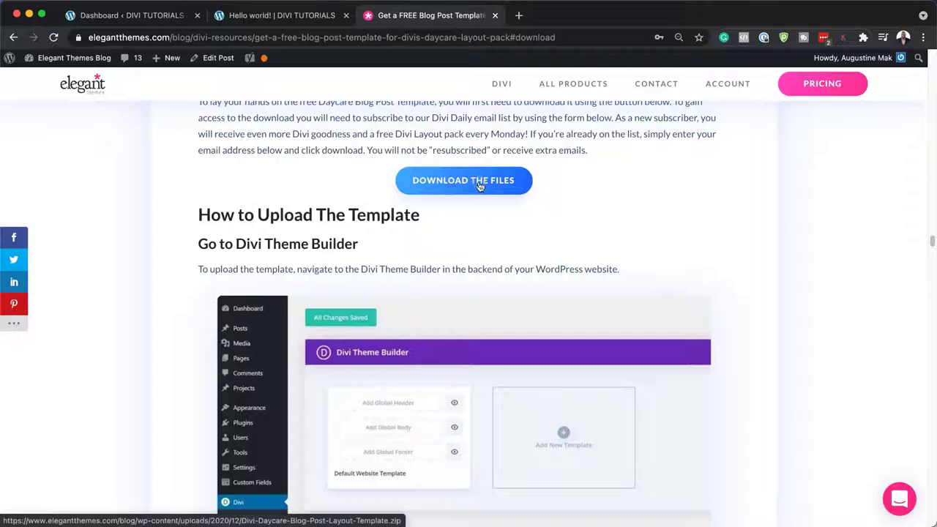
{"action": "left_click", "coordinate": [480, 186]}
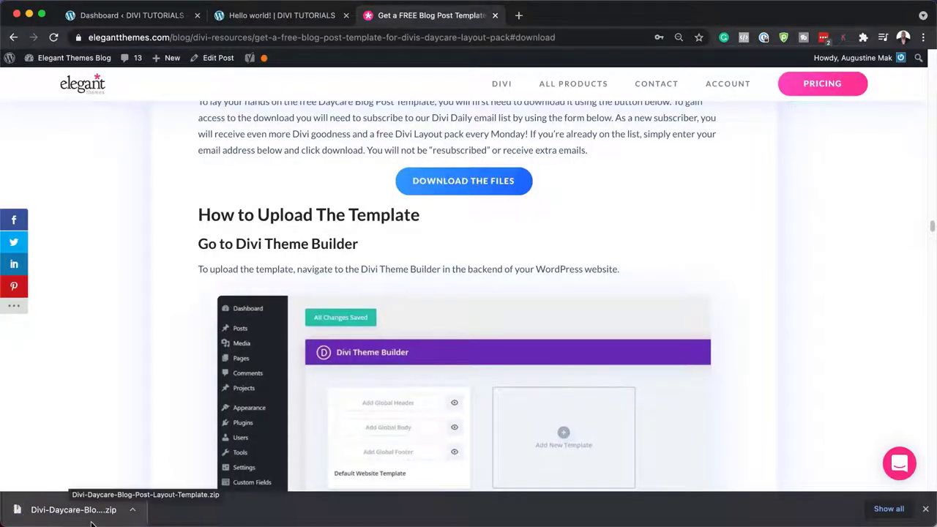
Step: Reveal the downloaded Daycare template in Finder, move the Downloads window lower and minimise it
{"action": "left_click", "coordinate": [133, 513]}
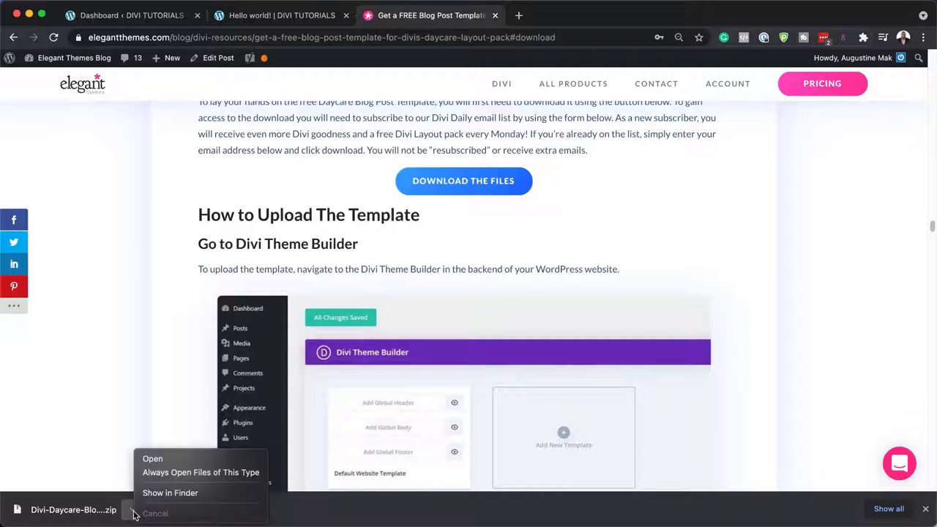
{"action": "left_click", "coordinate": [189, 500]}
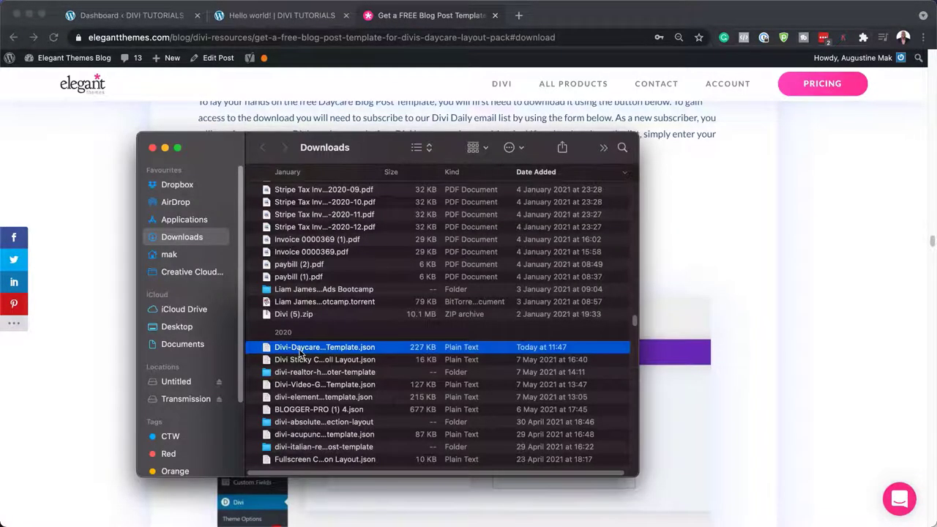
{"action": "left_click_drag", "start_coordinate": [379, 149], "coordinate": [429, 194]}
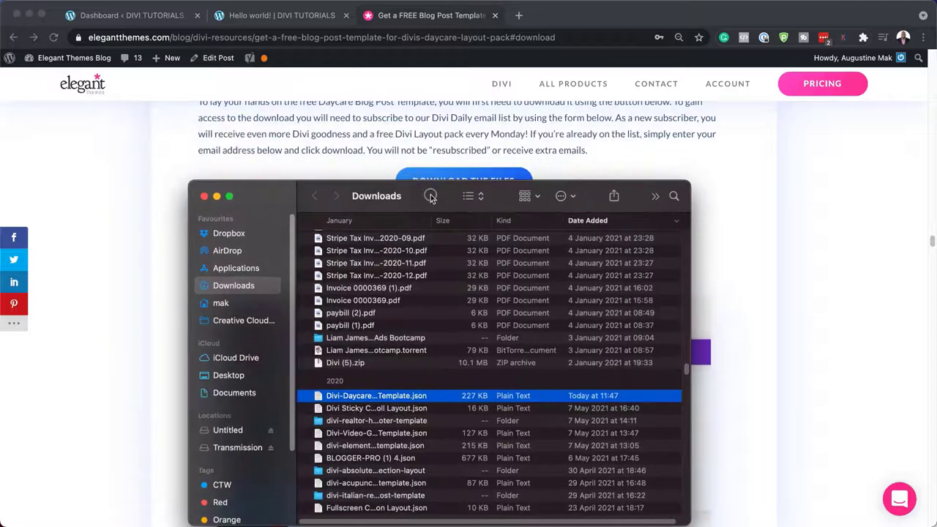
{"action": "key", "text": "super+m"}
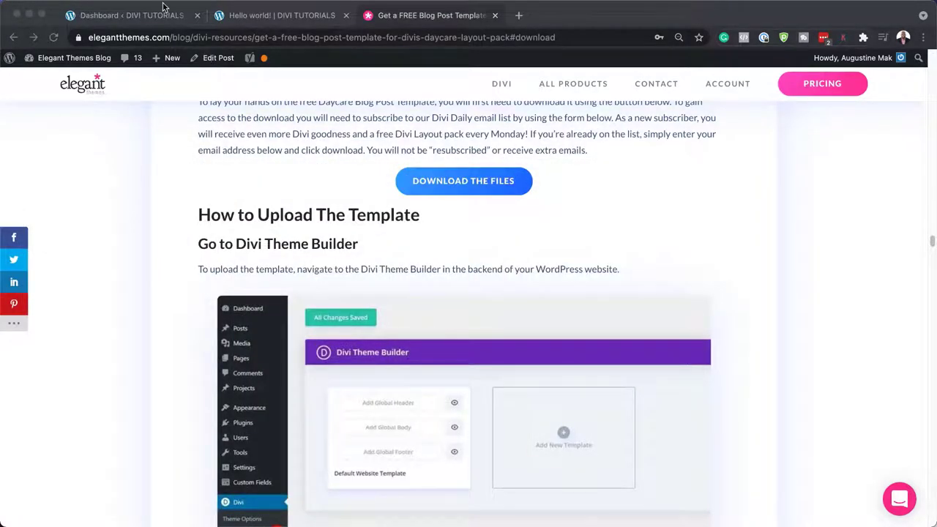
Step: Switch to the WordPress dashboard of the DIVI TUTORIALS site and open the Divi Theme Builder
{"action": "left_click", "coordinate": [139, 19]}
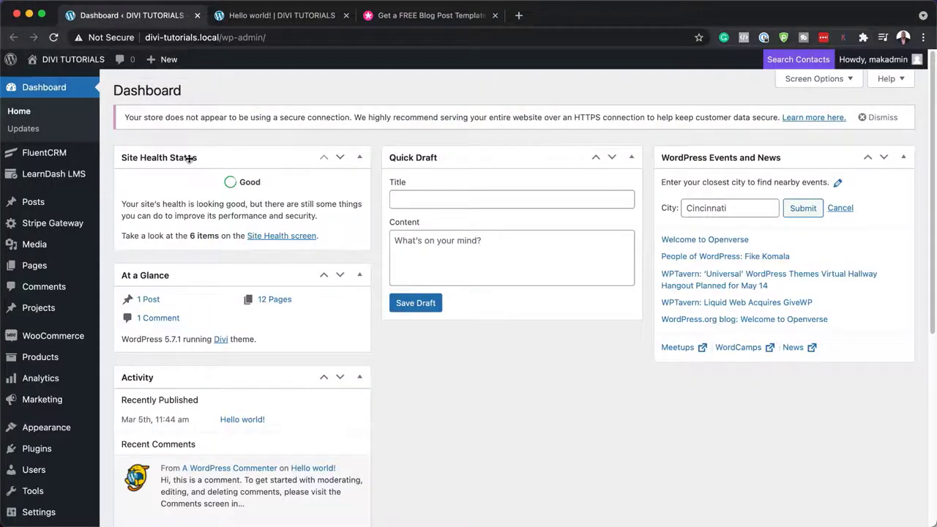
{"action": "scroll", "coordinate": [52, 440], "scroll_direction": "down", "scroll_amount": 2}
{"action": "mouse_move", "coordinate": [56, 438]}
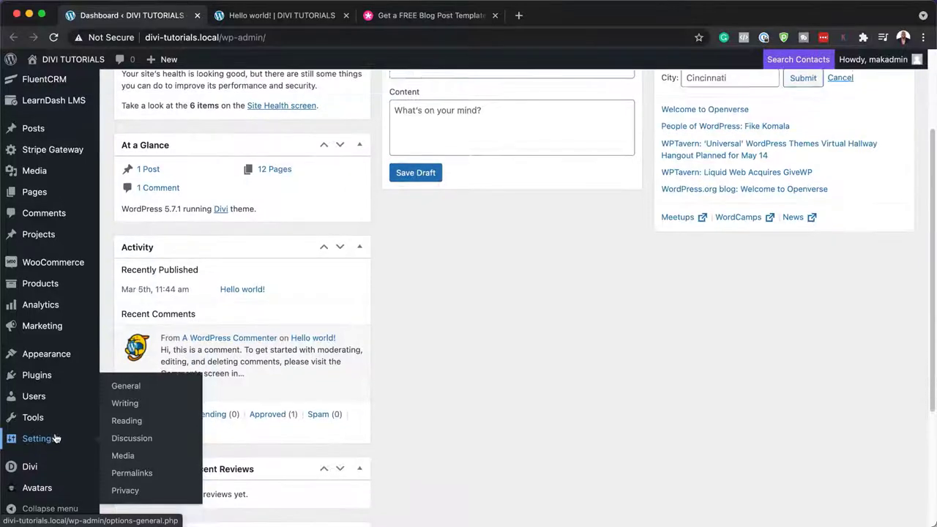
{"action": "scroll", "coordinate": [56, 438], "scroll_direction": "down", "scroll_amount": 1}
{"action": "mouse_move", "coordinate": [32, 470]}
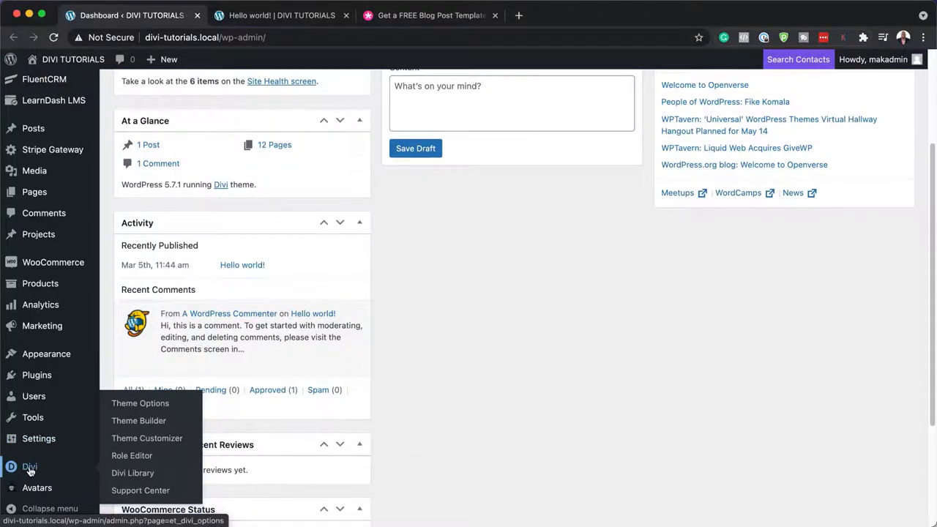
{"action": "left_click", "coordinate": [149, 424]}
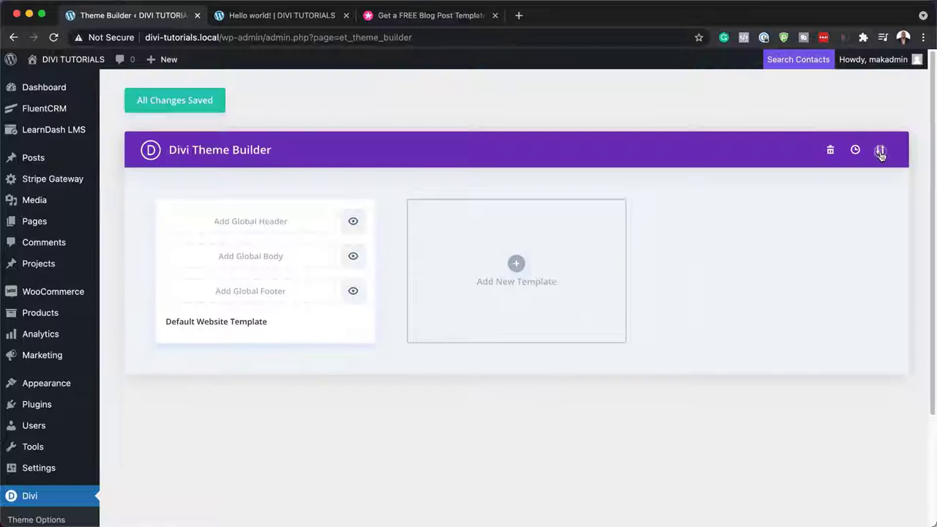
Step: Choose Divi-Daycare-Blog-Post-Layout-Template.json from the Downloads folder as the file for the Theme Builder import
{"action": "left_click", "coordinate": [880, 150]}
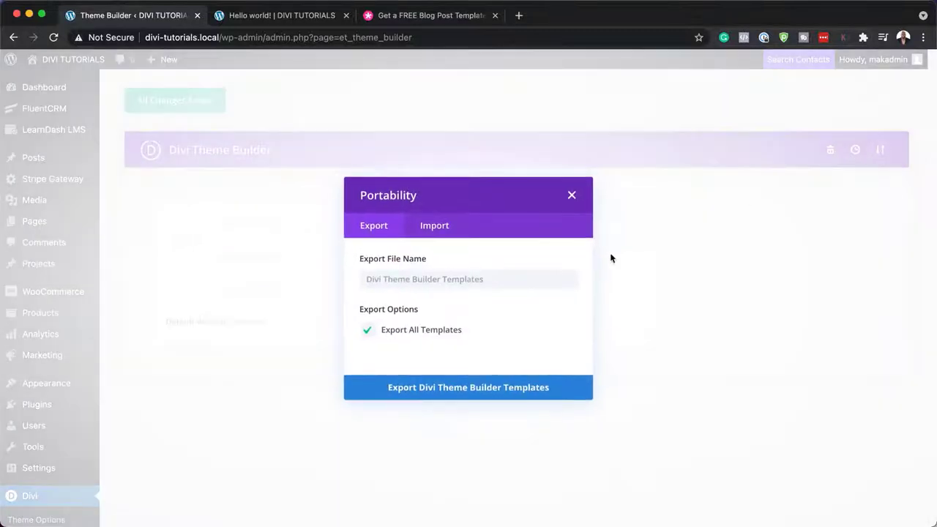
{"action": "left_click", "coordinate": [440, 226]}
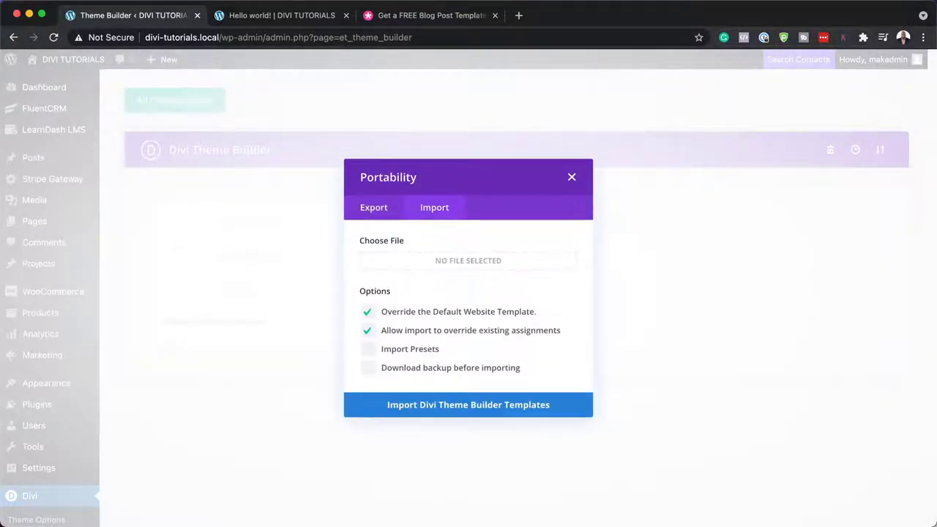
{"action": "left_click_drag", "start_coordinate": [212, 523], "coordinate": [795, 144]}
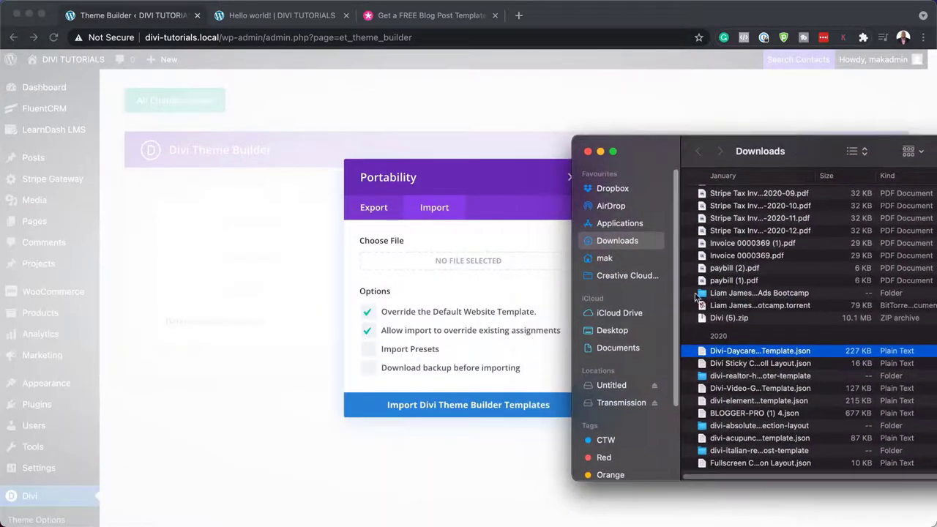
{"action": "left_click_drag", "start_coordinate": [701, 351], "coordinate": [463, 264]}
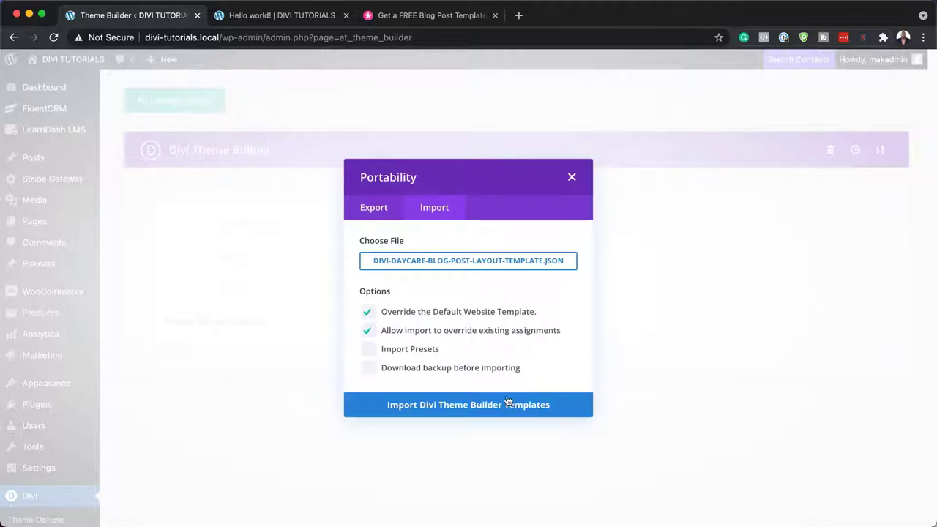
Step: Examine the Hello world! post in its default layout, from the title and sidebar to the comments and footer
{"action": "left_click", "coordinate": [266, 19]}
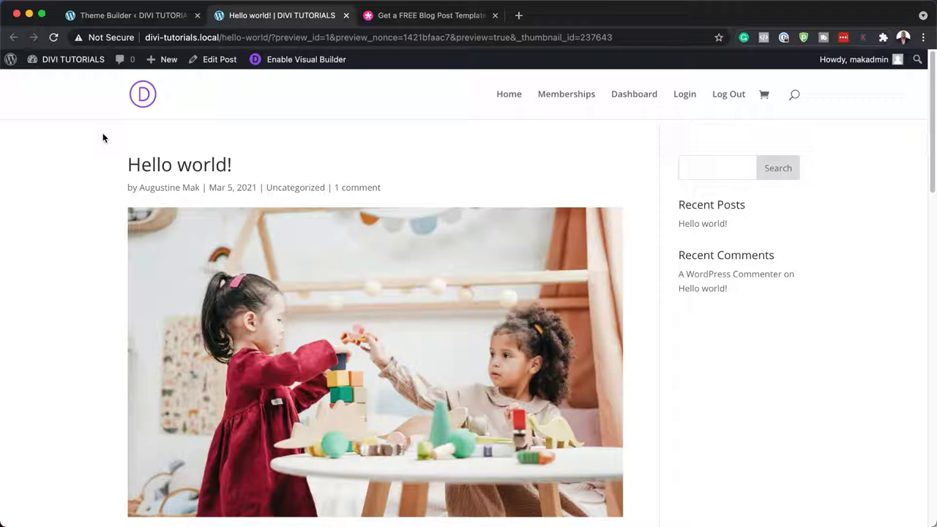
{"action": "scroll", "coordinate": [477, 276], "scroll_direction": "down", "scroll_amount": 2}
{"action": "scroll", "coordinate": [477, 276], "scroll_direction": "down", "scroll_amount": 5}
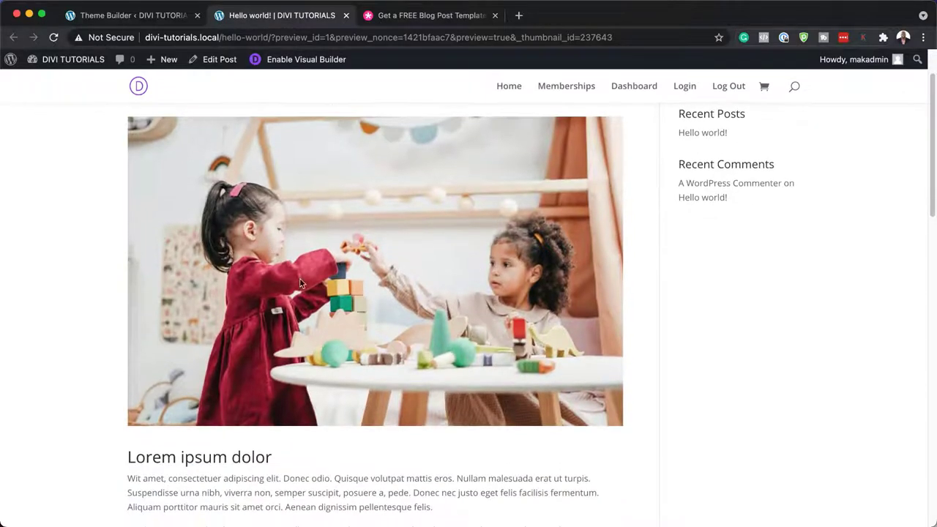
{"action": "scroll", "coordinate": [366, 357], "scroll_direction": "down", "scroll_amount": 4}
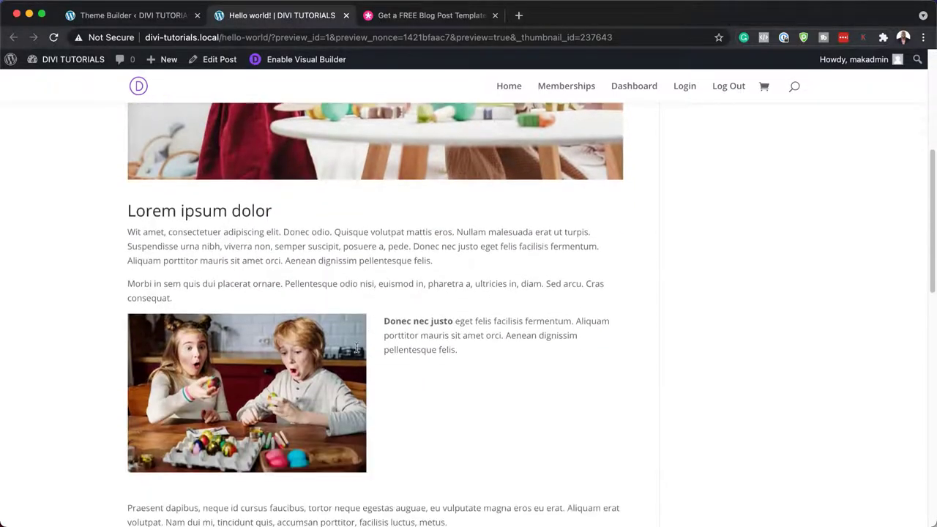
{"action": "scroll", "coordinate": [407, 376], "scroll_direction": "down", "scroll_amount": 10}
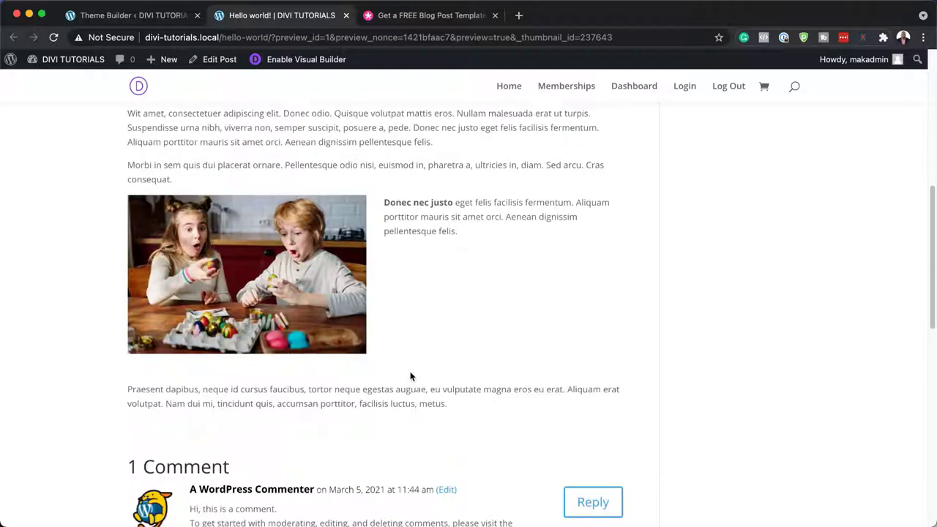
{"action": "scroll", "coordinate": [413, 373], "scroll_direction": "down", "scroll_amount": 14}
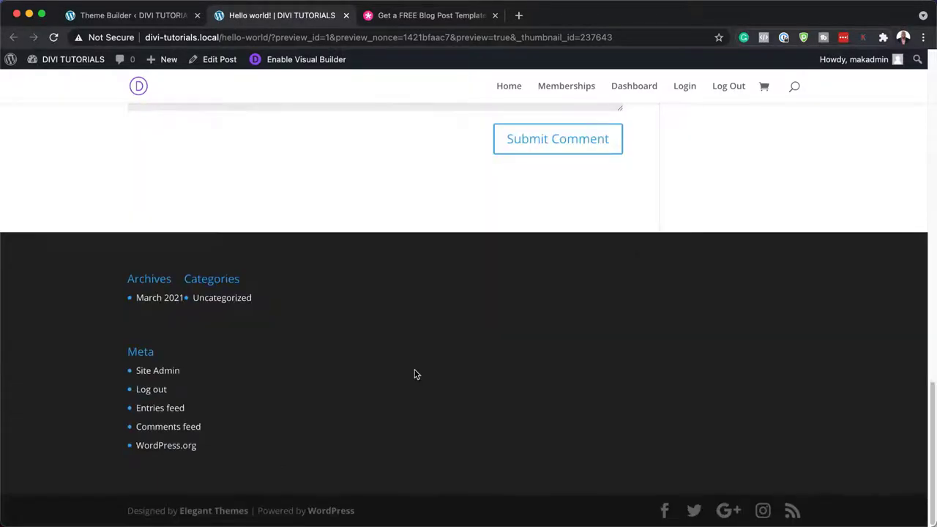
{"action": "scroll", "coordinate": [416, 372], "scroll_direction": "up", "scroll_amount": 20}
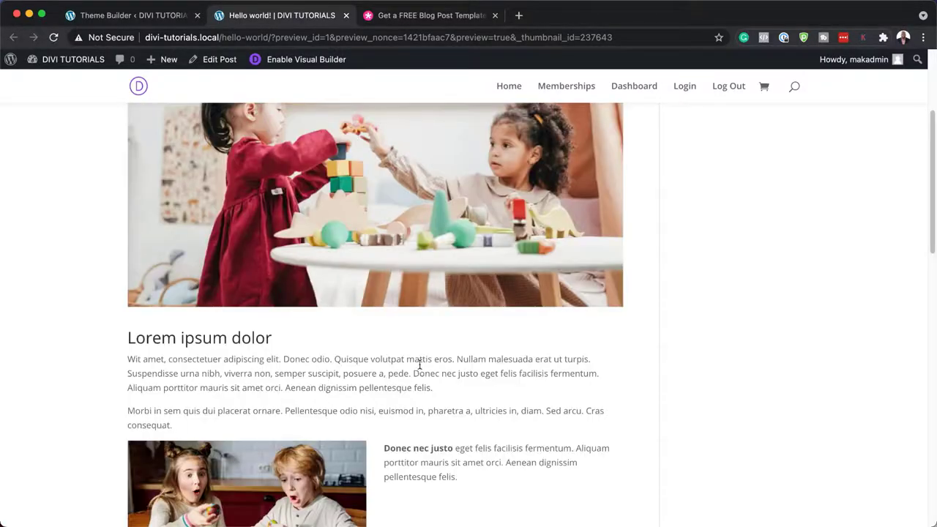
{"action": "scroll", "coordinate": [420, 364], "scroll_direction": "up", "scroll_amount": 6}
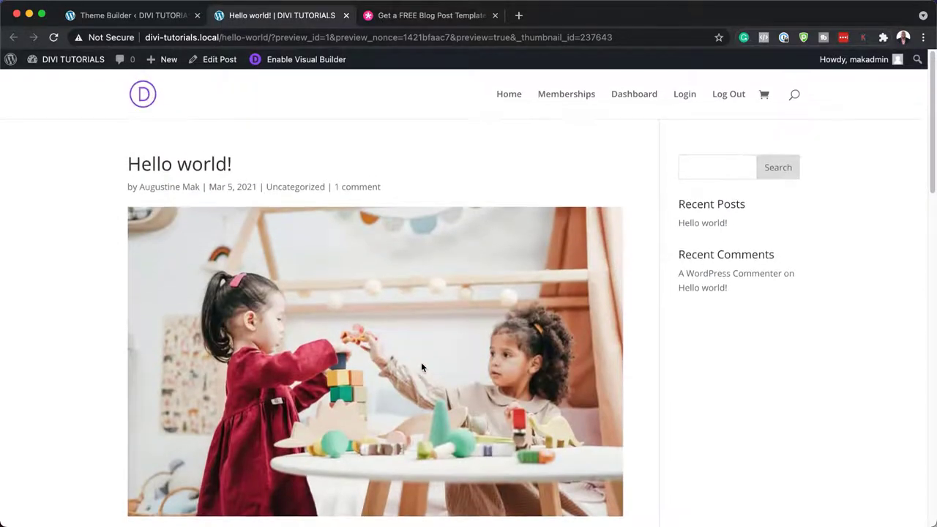
Step: Import the chosen daycare template into the Divi Theme Builder and save the changes
{"action": "left_click", "coordinate": [137, 14]}
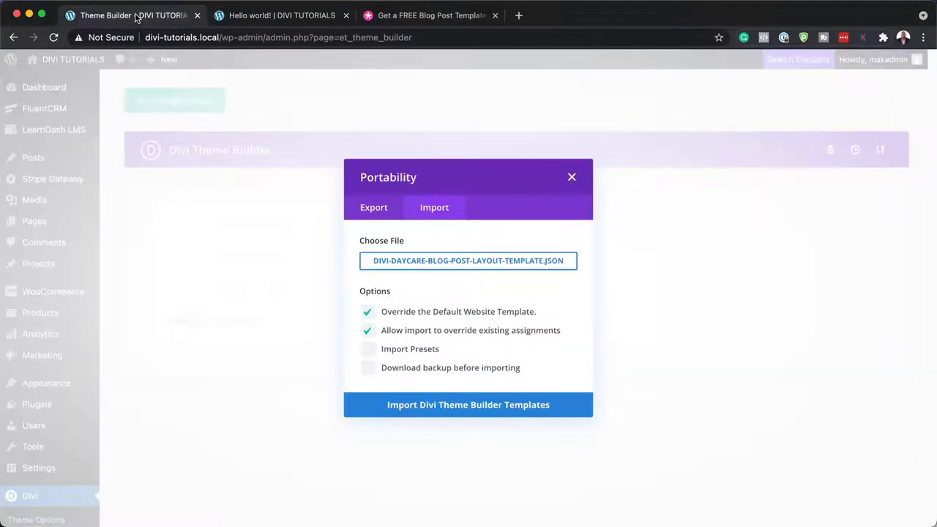
{"action": "left_click", "coordinate": [457, 410]}
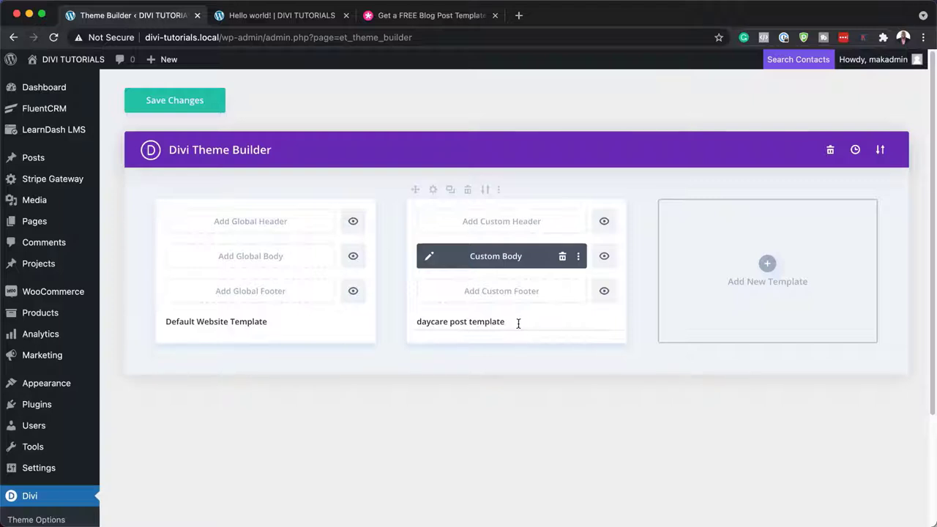
{"action": "left_click", "coordinate": [190, 105]}
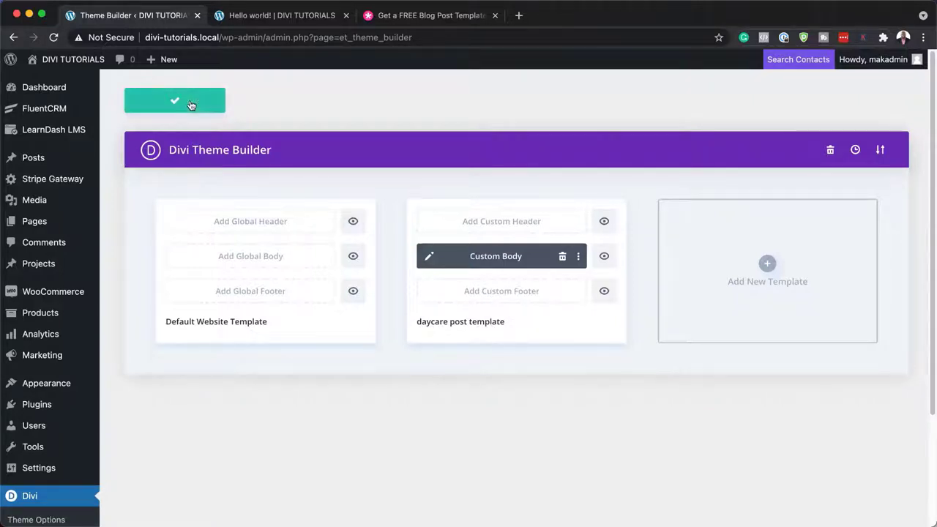
Step: Reload the Hello world! post and examine its daycare layout from the hero title through author, related posts and comments to the footer
{"action": "left_click", "coordinate": [292, 20]}
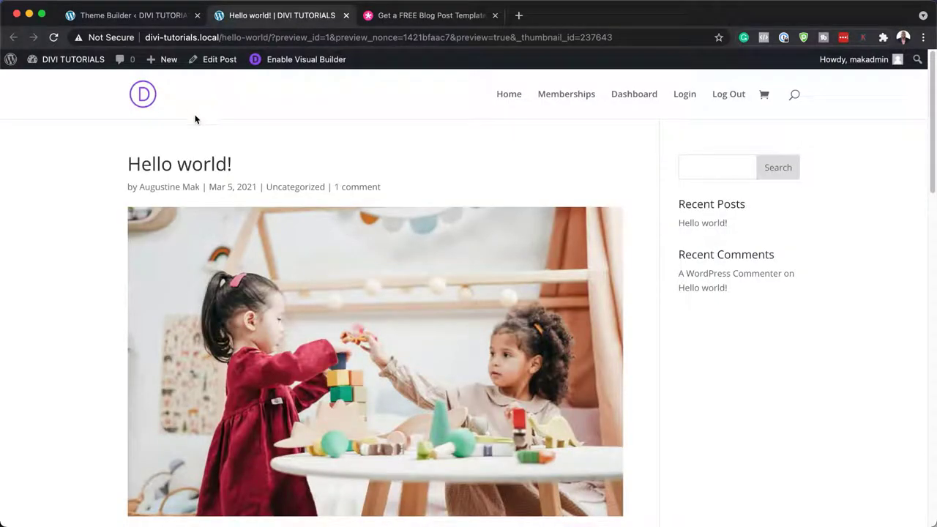
{"action": "left_click", "coordinate": [53, 38]}
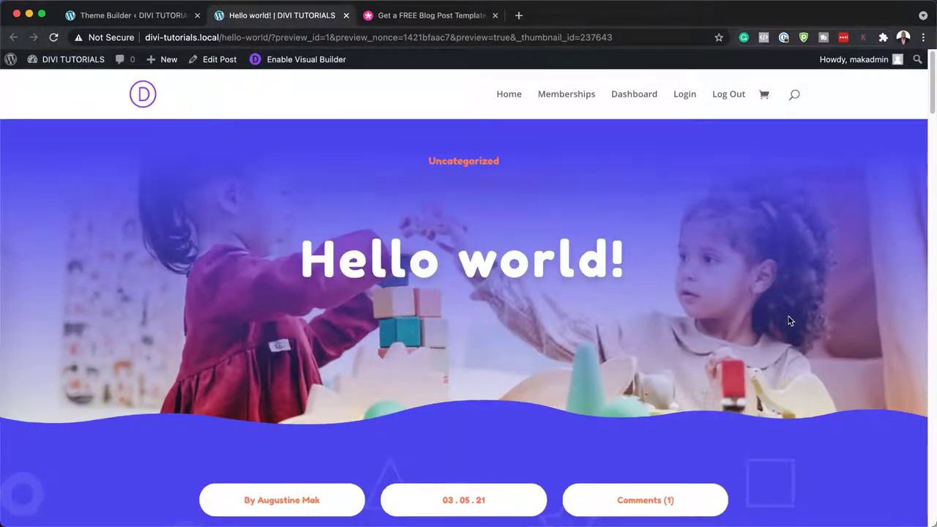
{"action": "scroll", "coordinate": [812, 326], "scroll_direction": "down", "scroll_amount": 2}
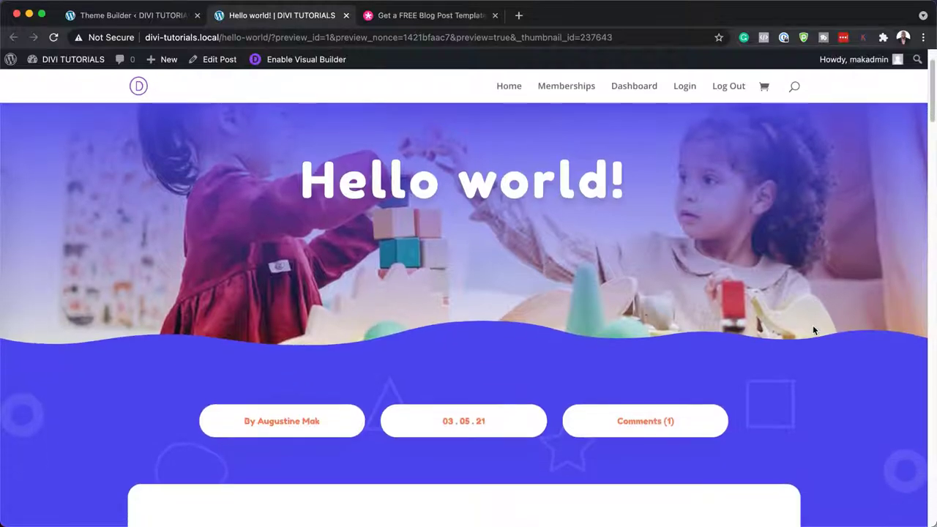
{"action": "scroll", "coordinate": [813, 331], "scroll_direction": "down", "scroll_amount": 6}
{"action": "scroll", "coordinate": [813, 330], "scroll_direction": "down", "scroll_amount": 2}
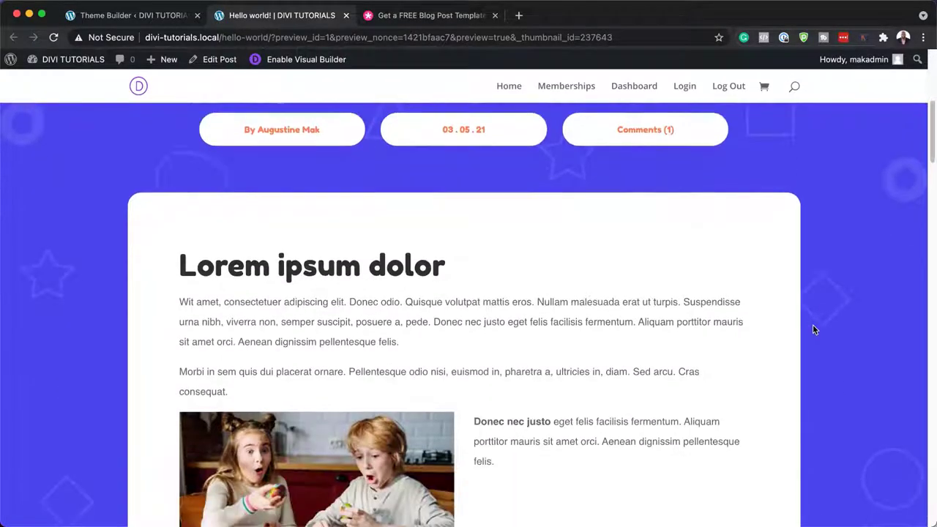
{"action": "scroll", "coordinate": [711, 360], "scroll_direction": "down", "scroll_amount": 9}
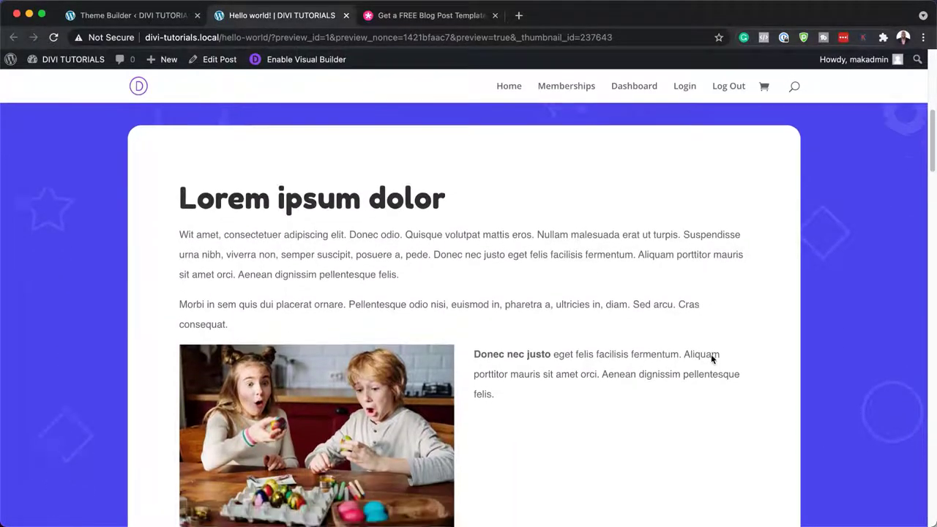
{"action": "scroll", "coordinate": [712, 358], "scroll_direction": "down", "scroll_amount": 10}
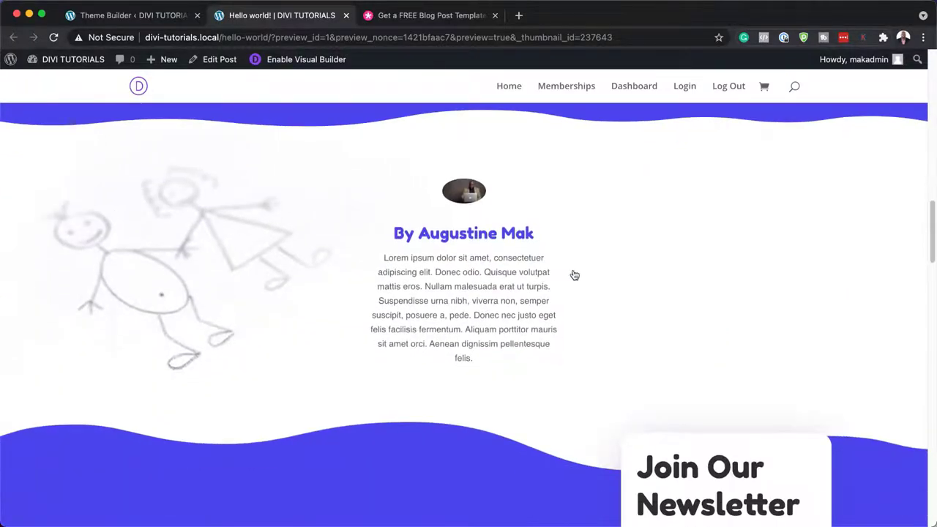
{"action": "scroll", "coordinate": [654, 320], "scroll_direction": "down", "scroll_amount": 5}
{"action": "scroll", "coordinate": [580, 328], "scroll_direction": "down", "scroll_amount": 4}
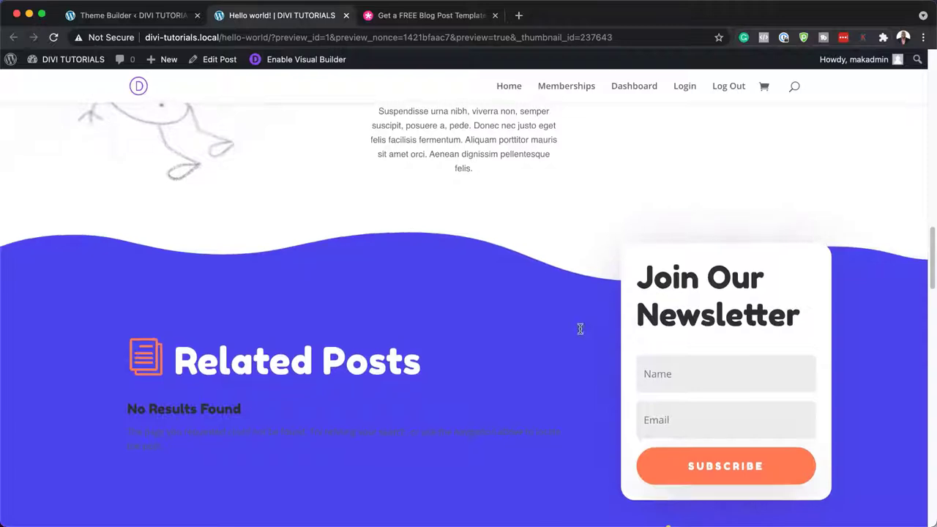
{"action": "scroll", "coordinate": [580, 333], "scroll_direction": "down", "scroll_amount": 11}
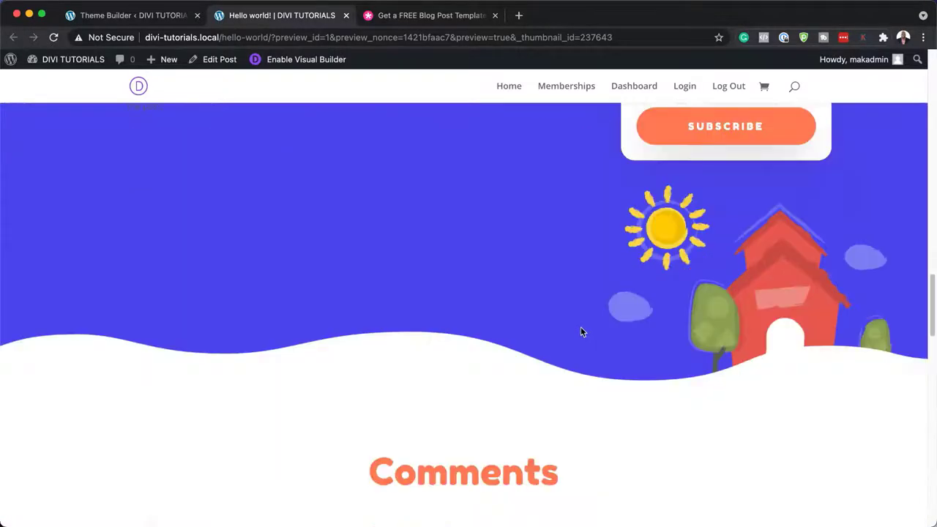
{"action": "scroll", "coordinate": [586, 309], "scroll_direction": "down", "scroll_amount": 6}
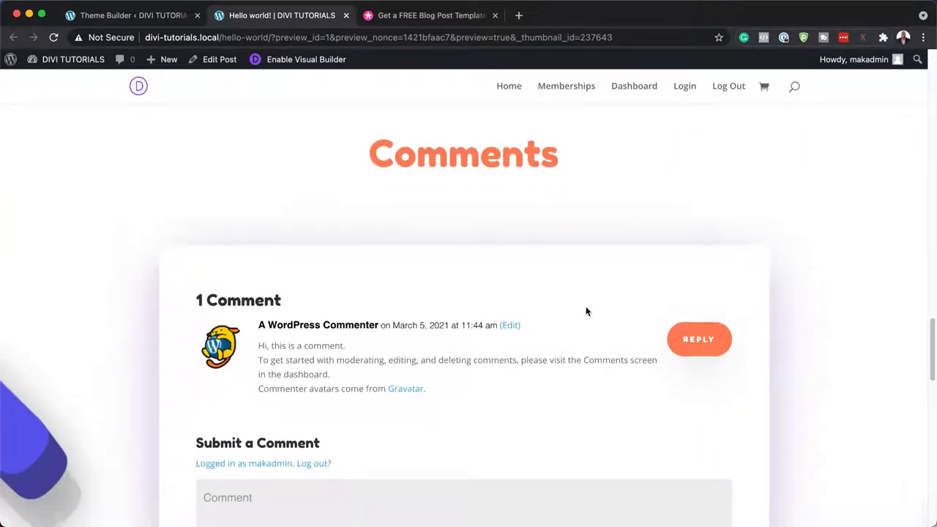
{"action": "scroll", "coordinate": [586, 308], "scroll_direction": "down", "scroll_amount": 14}
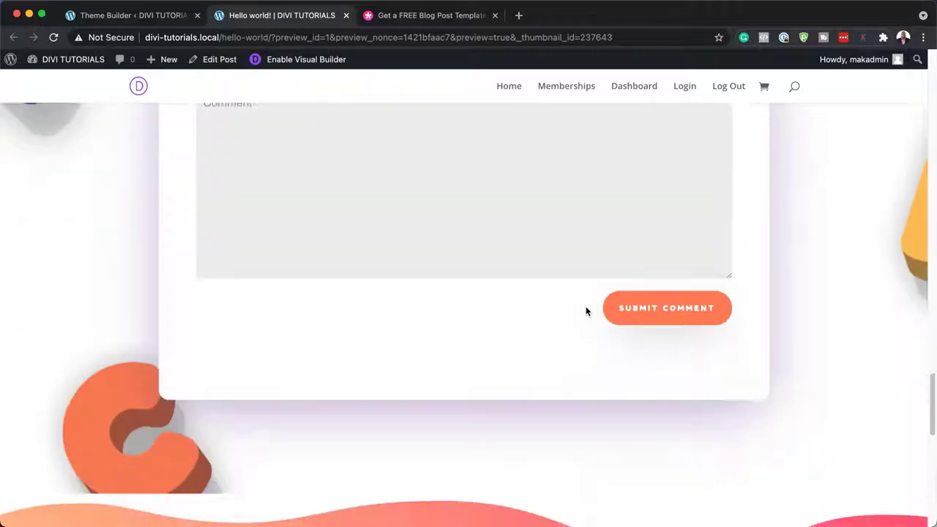
{"action": "scroll", "coordinate": [586, 311], "scroll_direction": "down", "scroll_amount": 2}
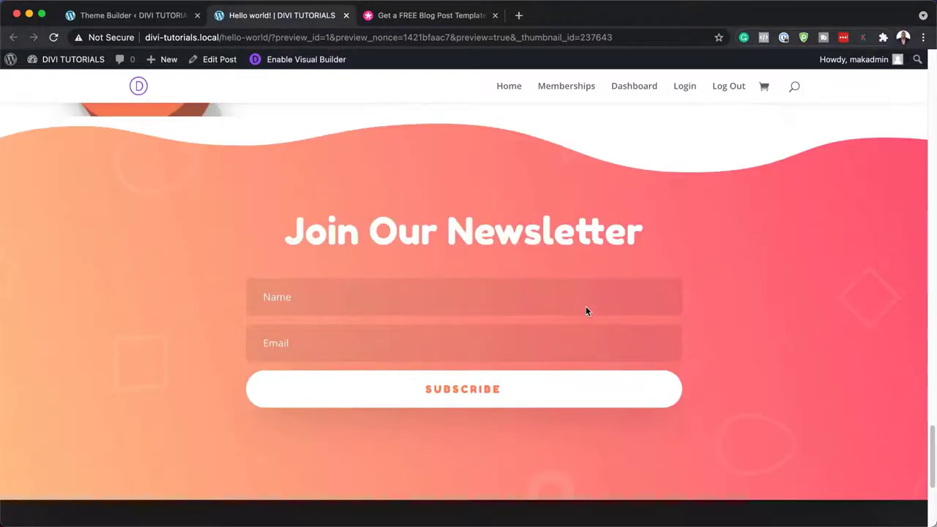
{"action": "scroll", "coordinate": [647, 249], "scroll_direction": "down", "scroll_amount": 4}
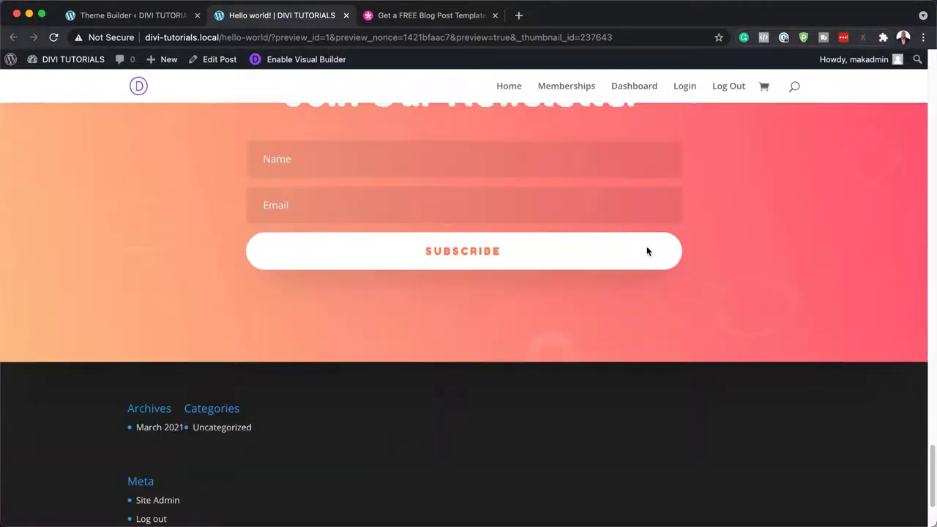
{"action": "scroll", "coordinate": [647, 248], "scroll_direction": "up", "scroll_amount": 20}
{"action": "scroll", "coordinate": [648, 252], "scroll_direction": "up", "scroll_amount": 2}
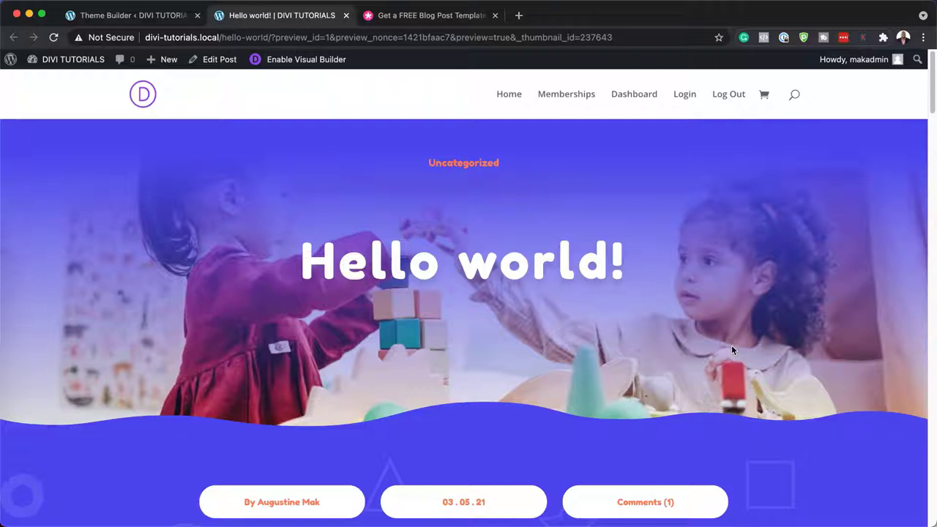
Step: Return to the Theme Builder and open the daycare post template's custom body layout for editing
{"action": "left_click", "coordinate": [150, 17]}
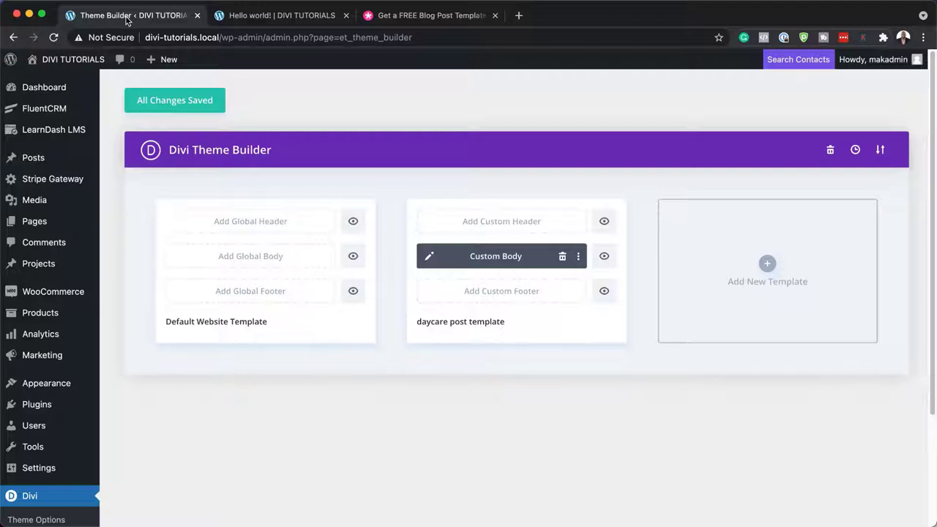
{"action": "left_click", "coordinate": [432, 257]}
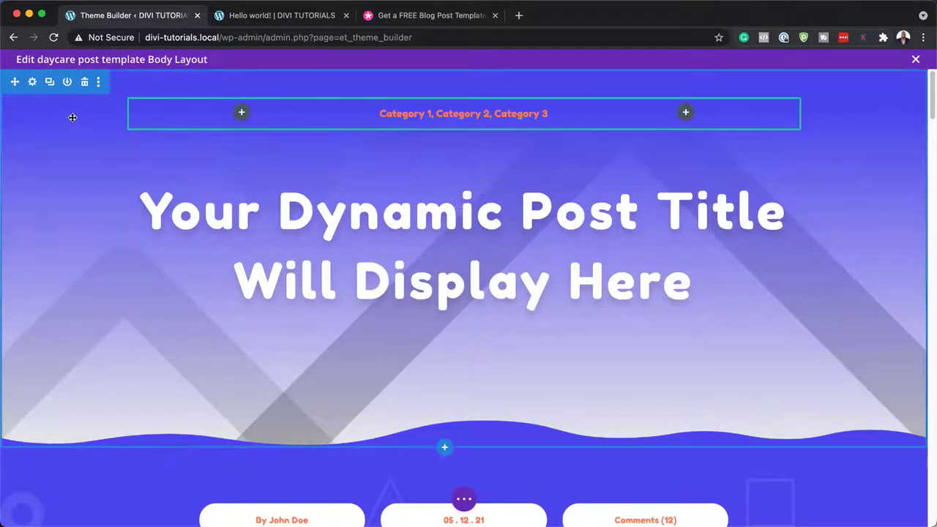
Step: Try black #101119 as the first gradient colour of the hero section's background, and discard the section changes
{"action": "left_click", "coordinate": [33, 85]}
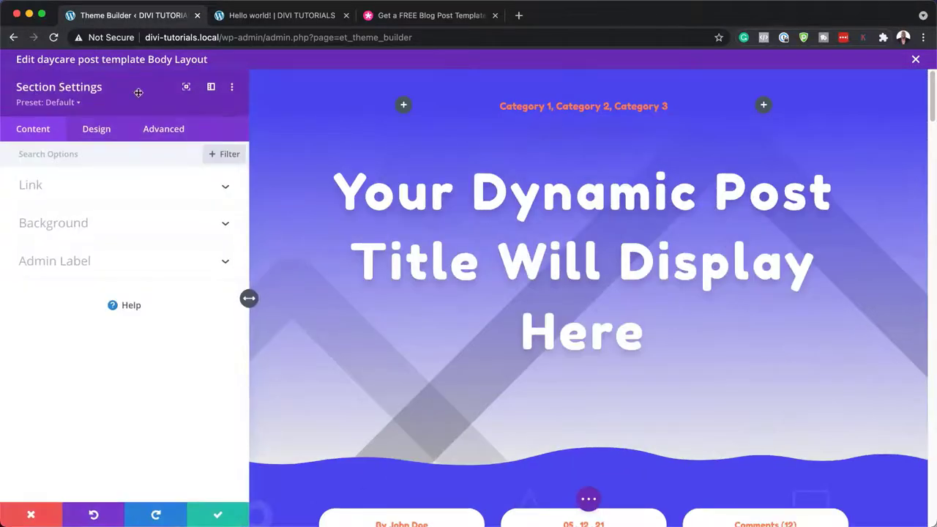
{"action": "left_click", "coordinate": [99, 225]}
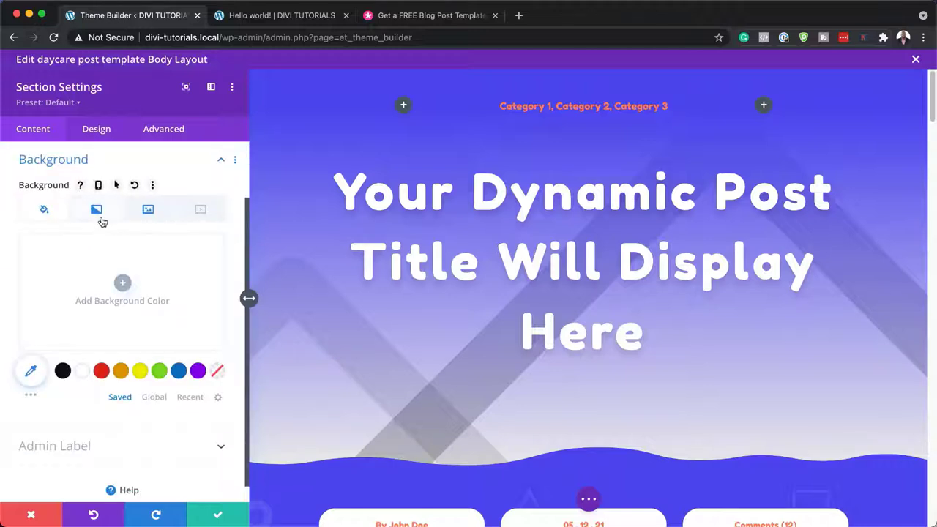
{"action": "left_click", "coordinate": [97, 211]}
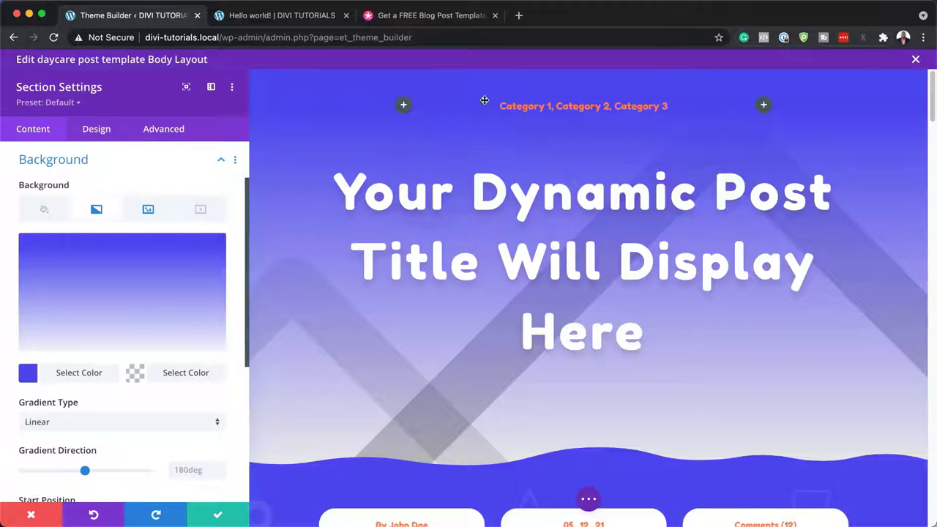
{"action": "left_click", "coordinate": [29, 373]}
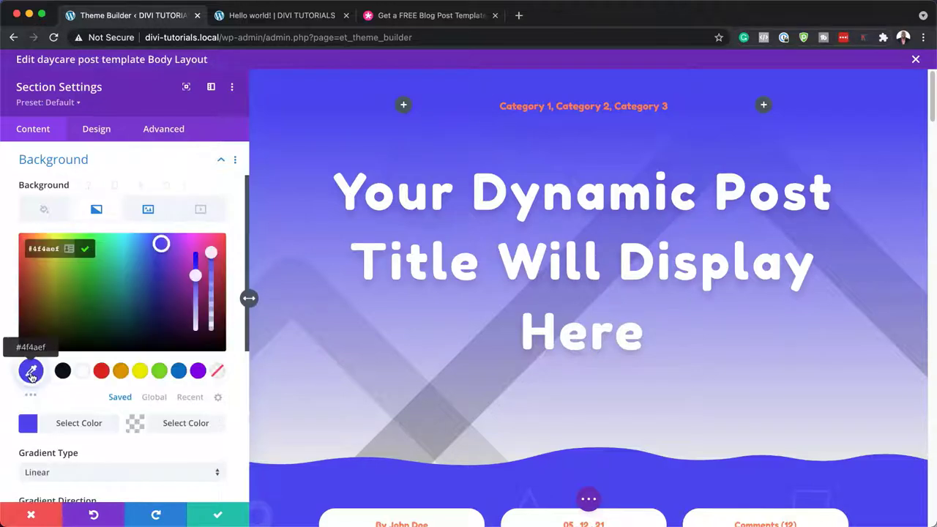
{"action": "left_click", "coordinate": [62, 371]}
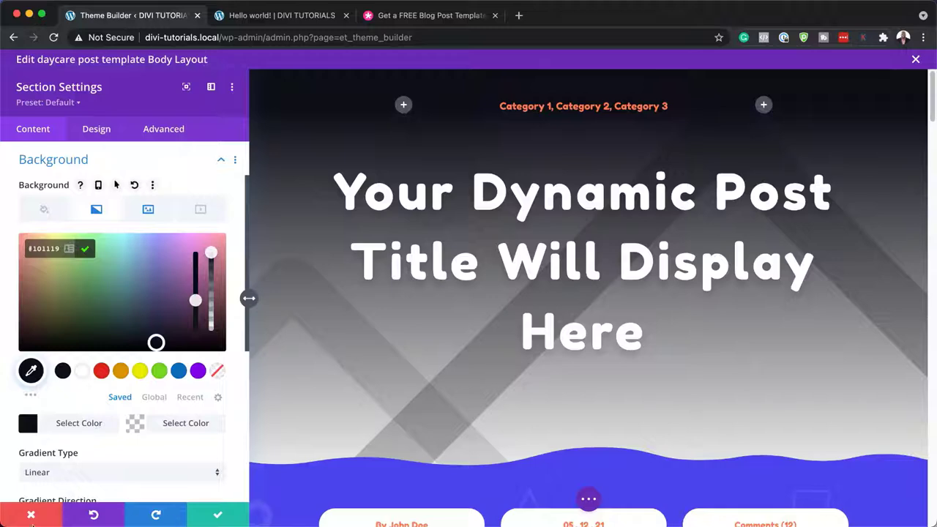
{"action": "left_click", "coordinate": [31, 517]}
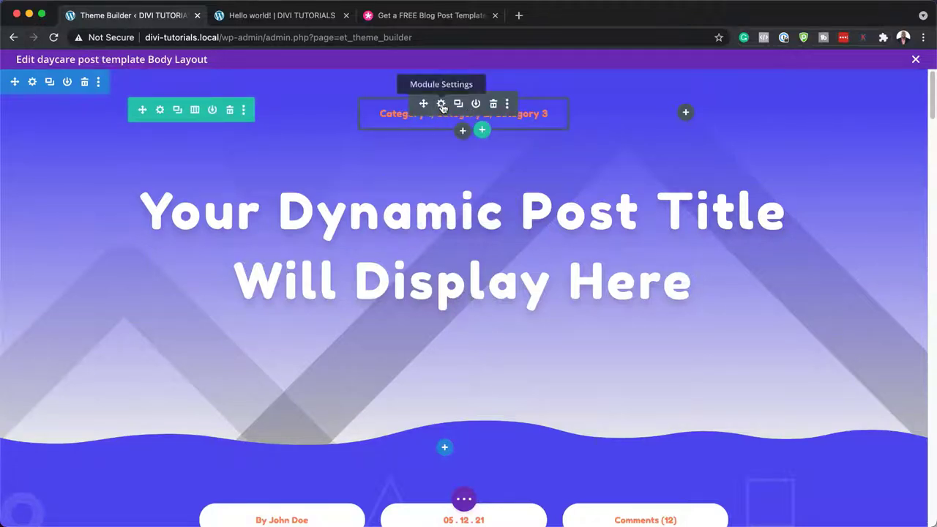
Step: Look at the Post Categories dynamic content options in the category text module above the title
{"action": "left_click", "coordinate": [442, 104]}
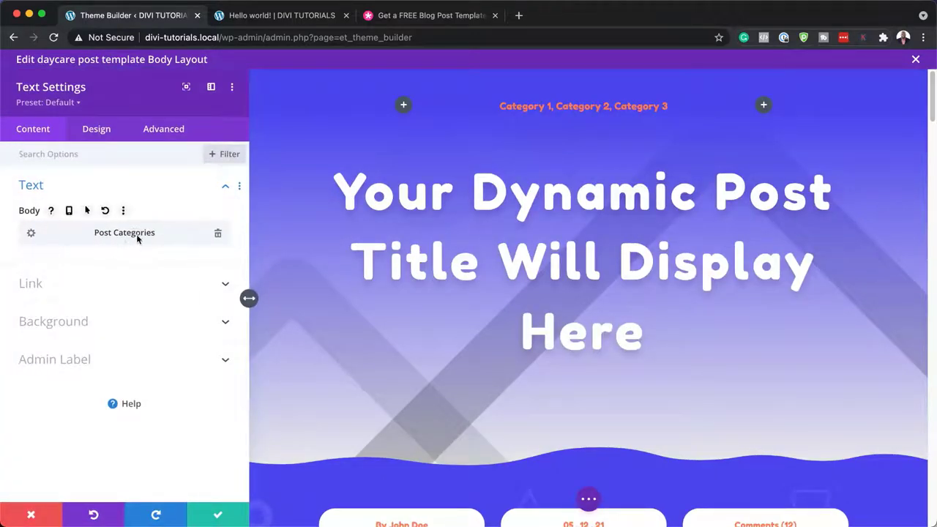
{"action": "left_click", "coordinate": [32, 234]}
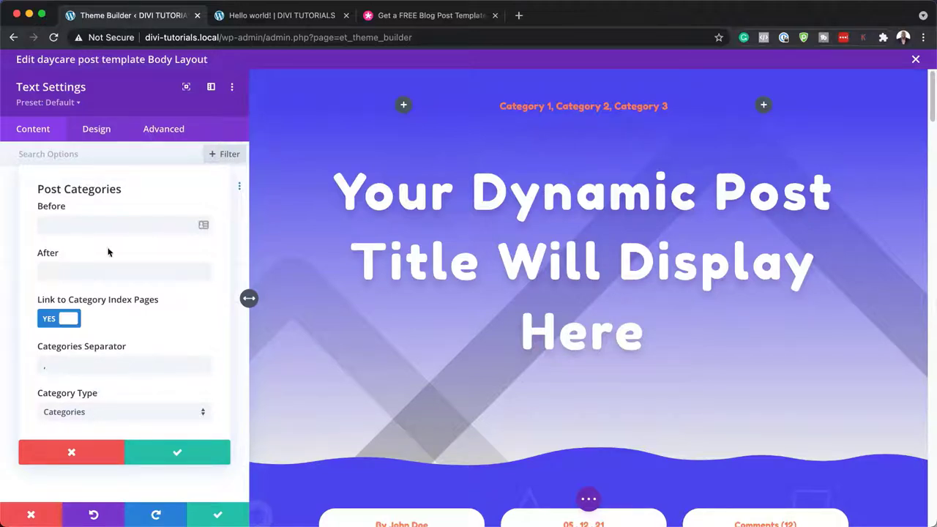
{"action": "left_click", "coordinate": [73, 452]}
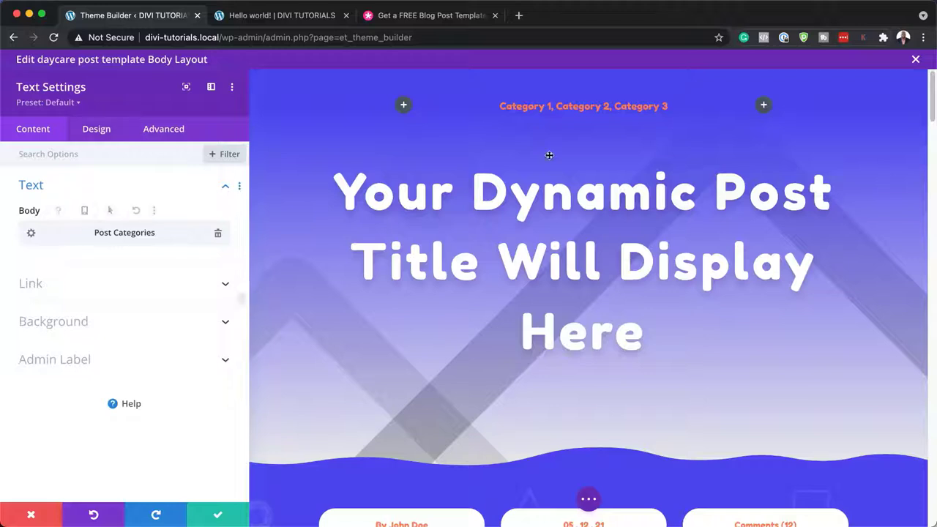
Step: Try Open Sans and Krona One as the link font of the category text
{"action": "left_click", "coordinate": [558, 106]}
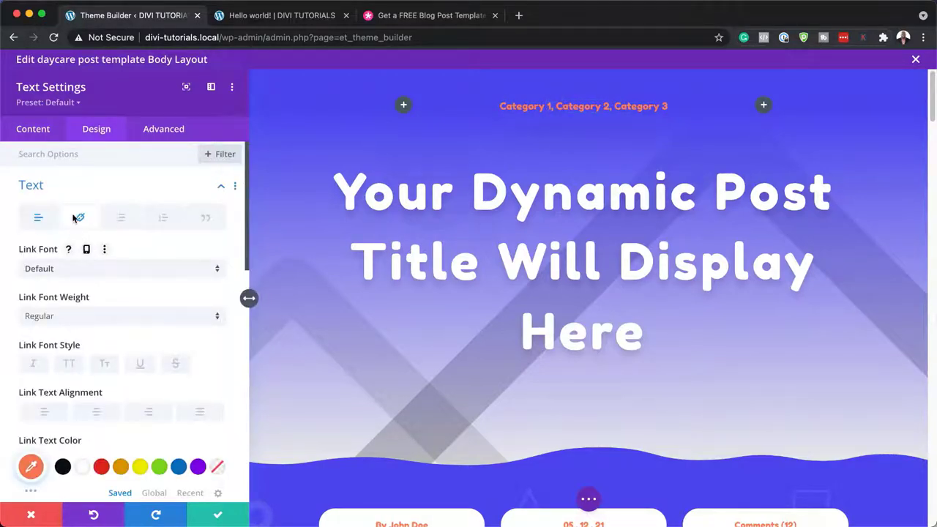
{"action": "left_click", "coordinate": [79, 271]}
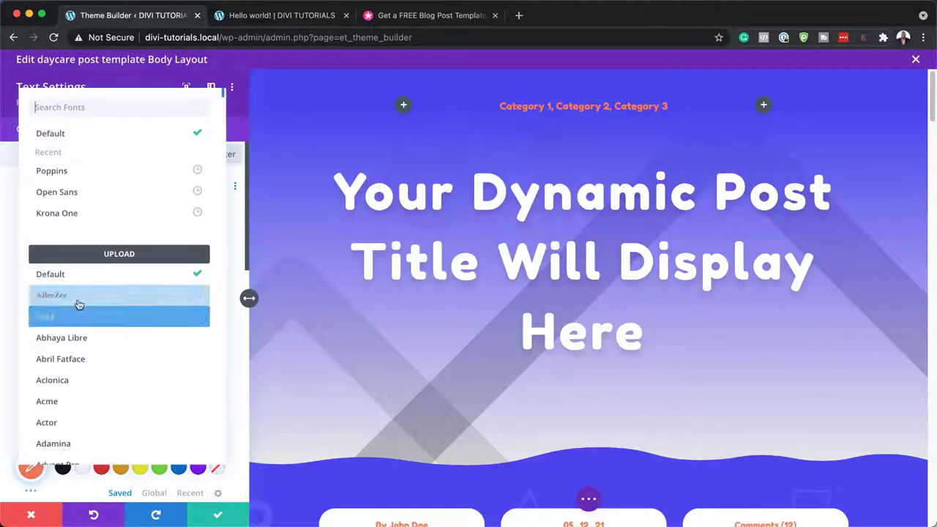
{"action": "left_click", "coordinate": [93, 197]}
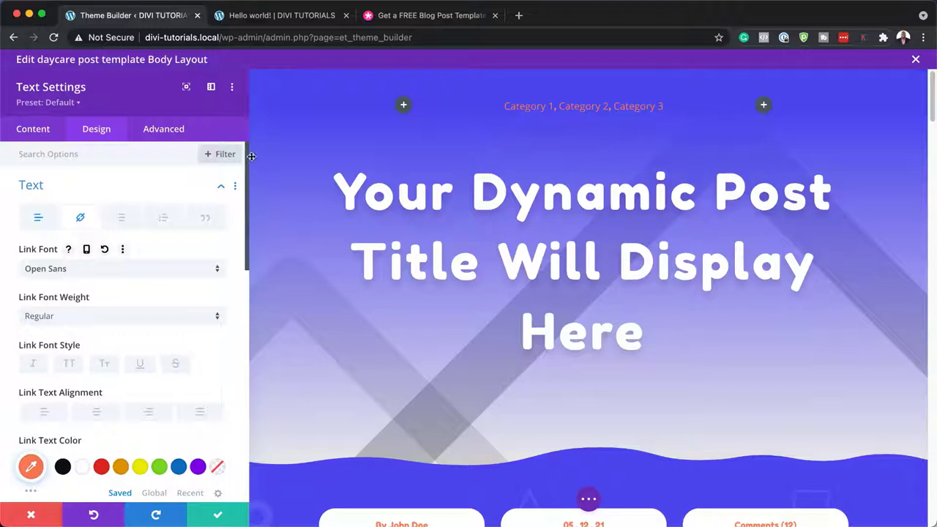
{"action": "left_click", "coordinate": [161, 269]}
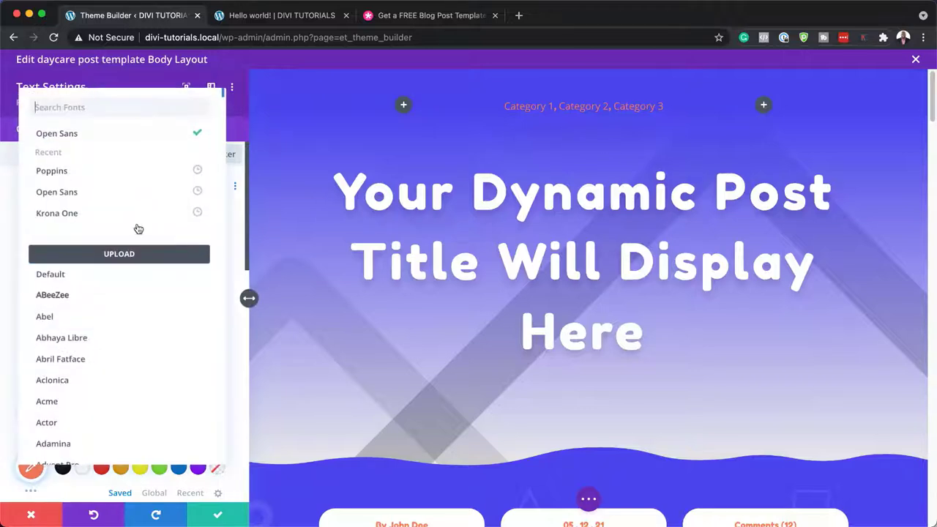
{"action": "left_click", "coordinate": [159, 212]}
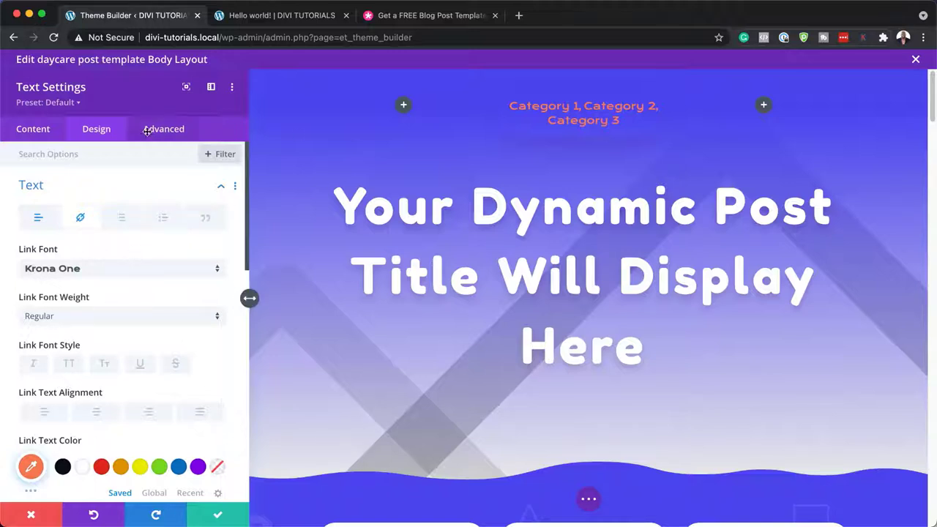
Step: Try white #ffffff and yellow #edf000 as the category link text colour, and discard all changes to the module
{"action": "scroll", "coordinate": [137, 412], "scroll_direction": "down", "scroll_amount": 2}
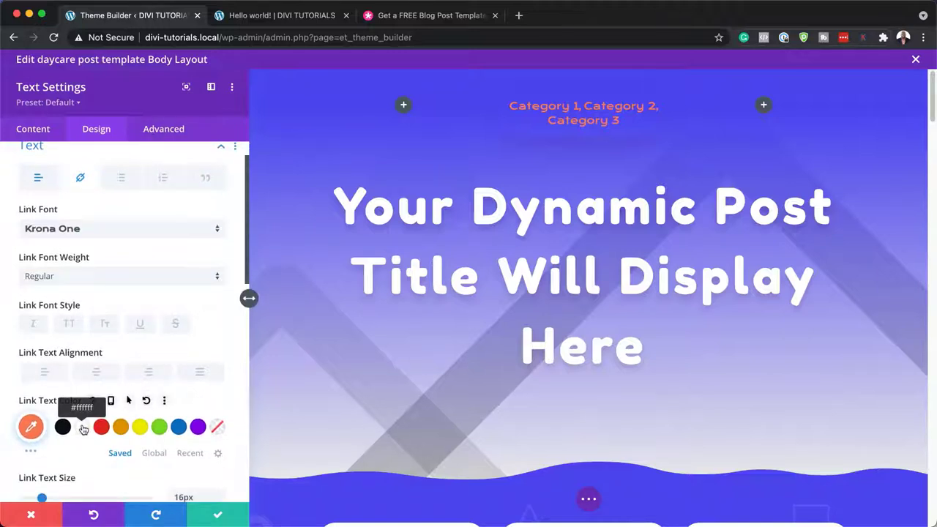
{"action": "left_click", "coordinate": [83, 428]}
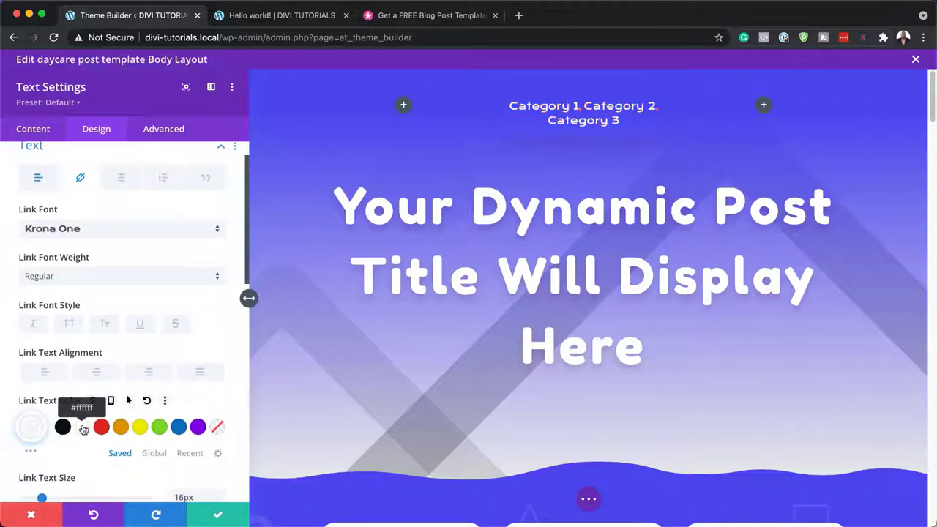
{"action": "left_click", "coordinate": [140, 428]}
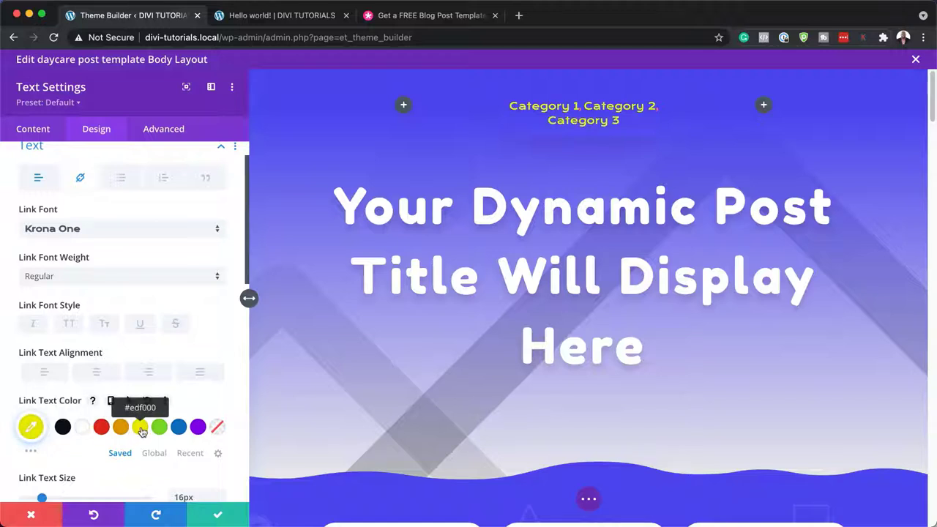
{"action": "left_click", "coordinate": [29, 515]}
Step: Try Poppins as the H1 heading font of the dynamic post title text module
{"action": "mouse_move", "coordinate": [441, 215]}
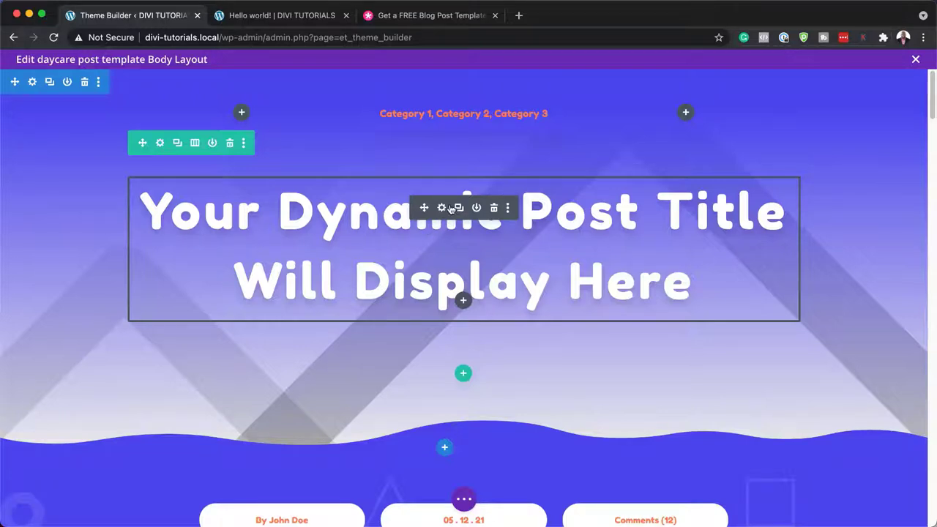
{"action": "left_click", "coordinate": [443, 209]}
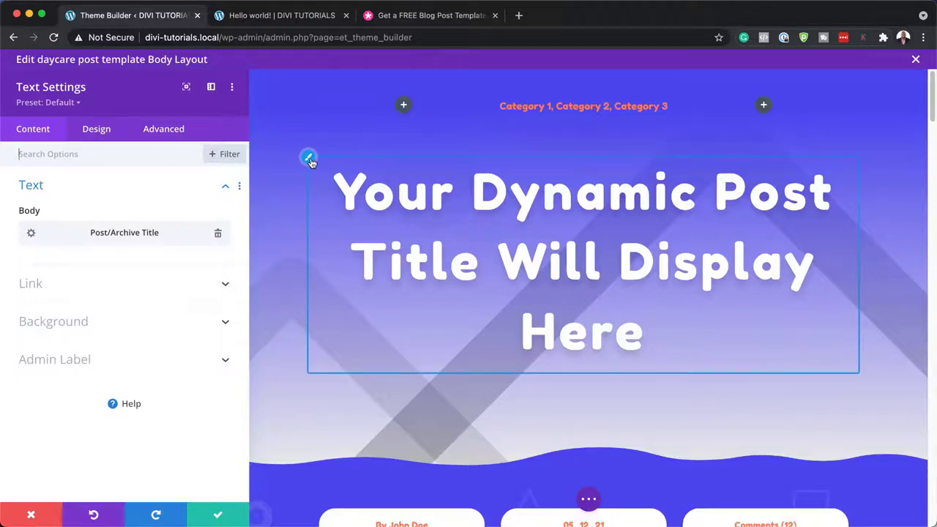
{"action": "left_click", "coordinate": [310, 162]}
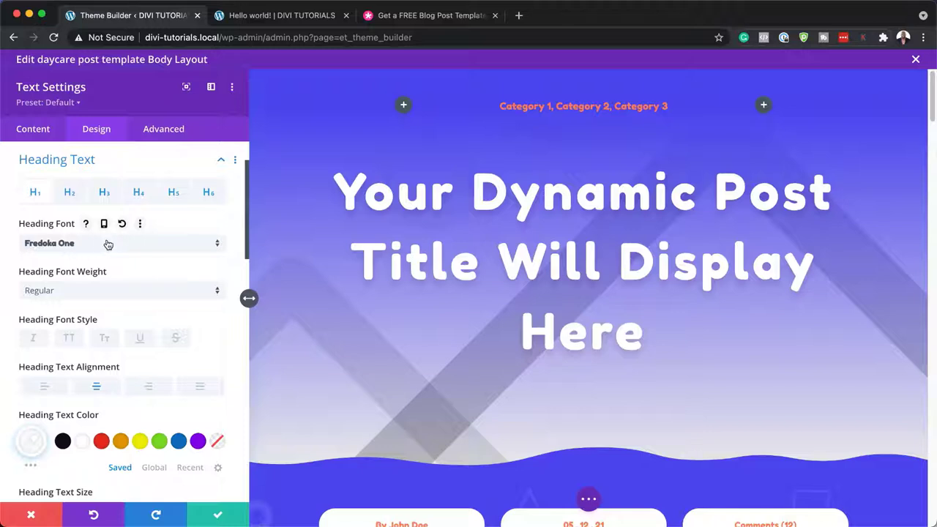
{"action": "left_click", "coordinate": [146, 248]}
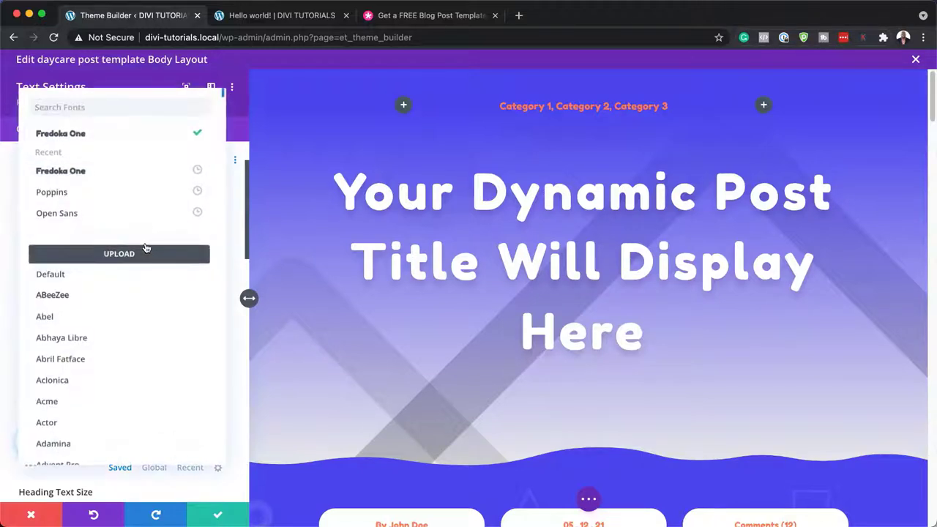
{"action": "left_click", "coordinate": [142, 194]}
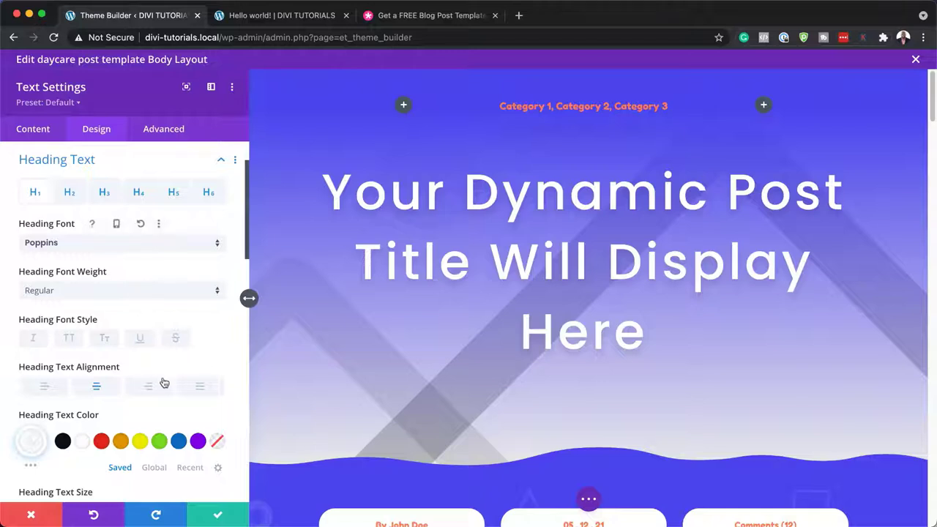
Step: Try yellow #edf000, orange, red #e02b20 and a custom teal as the post title's heading text colour, and discard all changes to the module
{"action": "scroll", "coordinate": [165, 385], "scroll_direction": "down", "scroll_amount": 1}
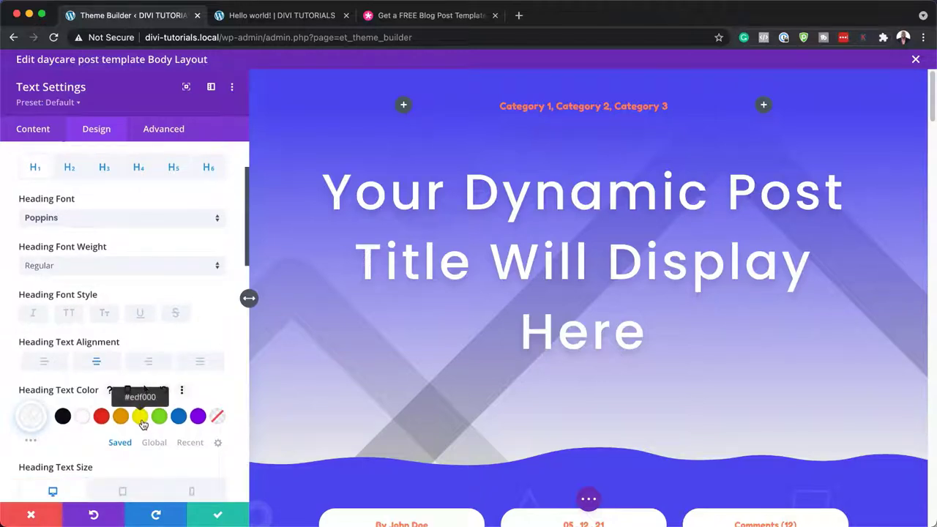
{"action": "left_click", "coordinate": [140, 417]}
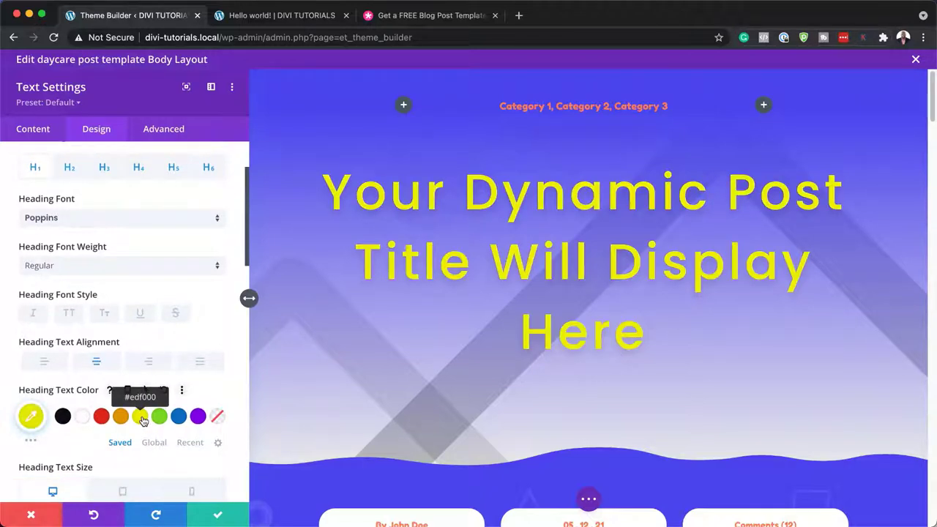
{"action": "left_click", "coordinate": [121, 417]}
{"action": "left_click", "coordinate": [101, 416]}
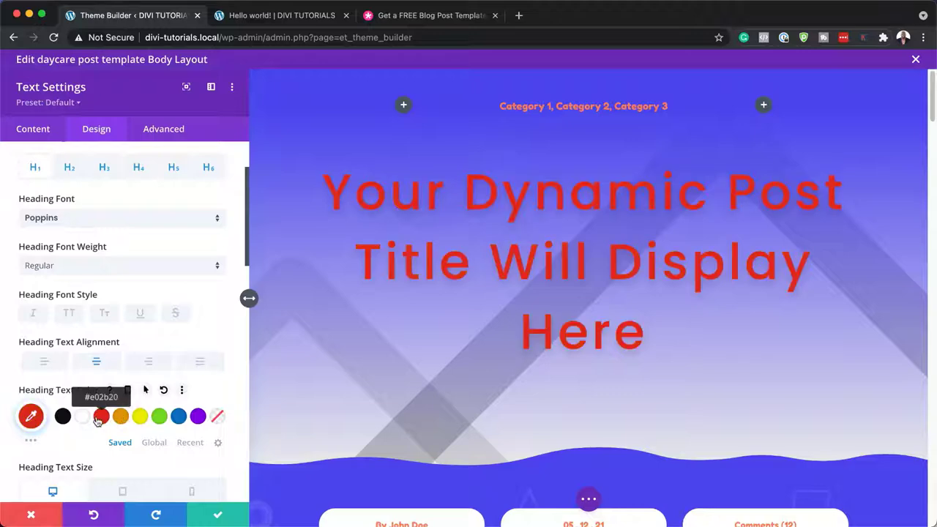
{"action": "left_click", "coordinate": [32, 417]}
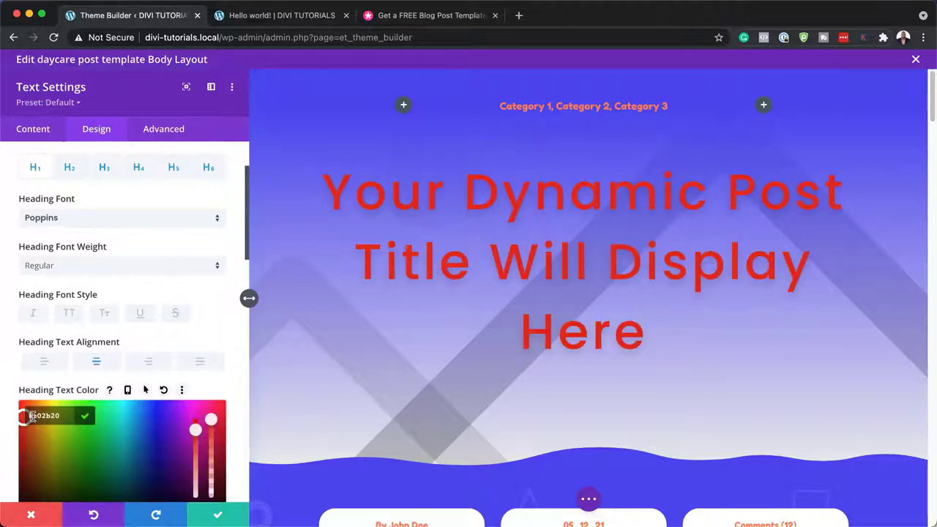
{"action": "scroll", "coordinate": [155, 430], "scroll_direction": "down", "scroll_amount": 2}
{"action": "mouse_move", "coordinate": [119, 427]}
{"action": "left_mouse_down"}
{"action": "mouse_move", "coordinate": [75, 446]}
{"action": "mouse_move", "coordinate": [96, 450]}
{"action": "mouse_move", "coordinate": [127, 418]}
{"action": "left_mouse_up"}
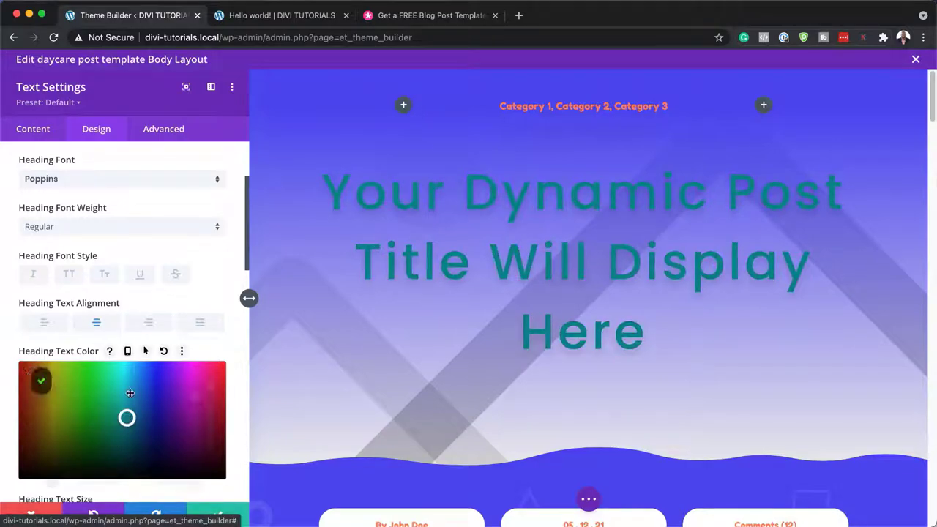
{"action": "left_click", "coordinate": [32, 516]}
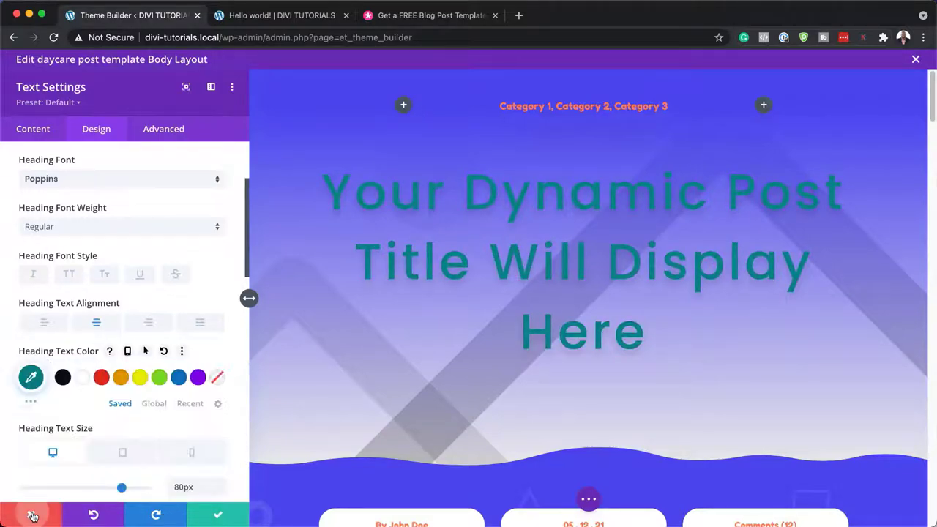
Step: Try a plain slanted shape as the bottom divider style of the hero section
{"action": "scroll", "coordinate": [510, 313], "scroll_direction": "down", "scroll_amount": 1}
{"action": "scroll", "coordinate": [510, 313], "scroll_direction": "down", "scroll_amount": 4}
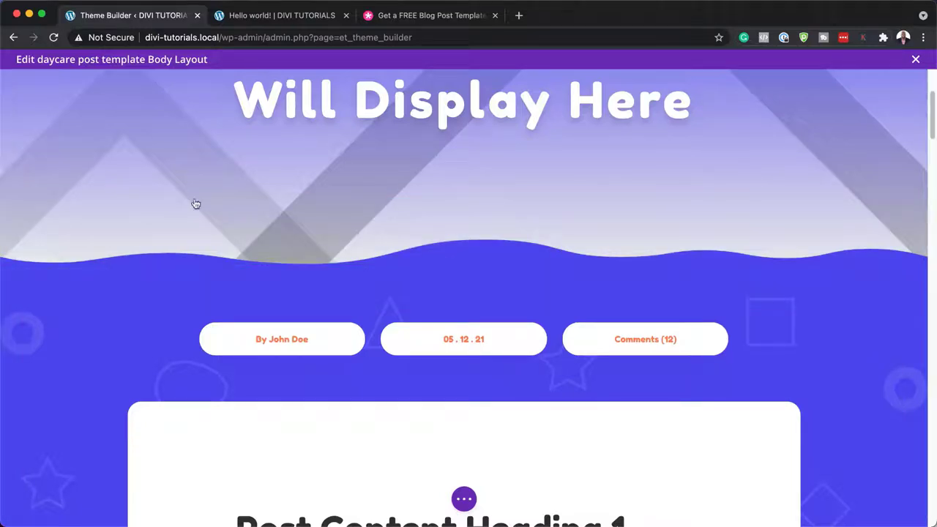
{"action": "scroll", "coordinate": [195, 203], "scroll_direction": "up", "scroll_amount": 3}
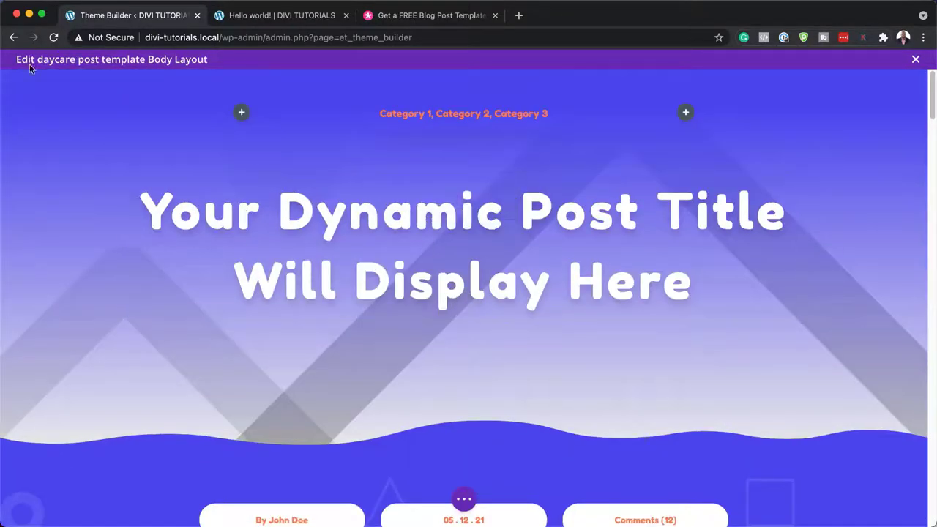
{"action": "left_click", "coordinate": [33, 82]}
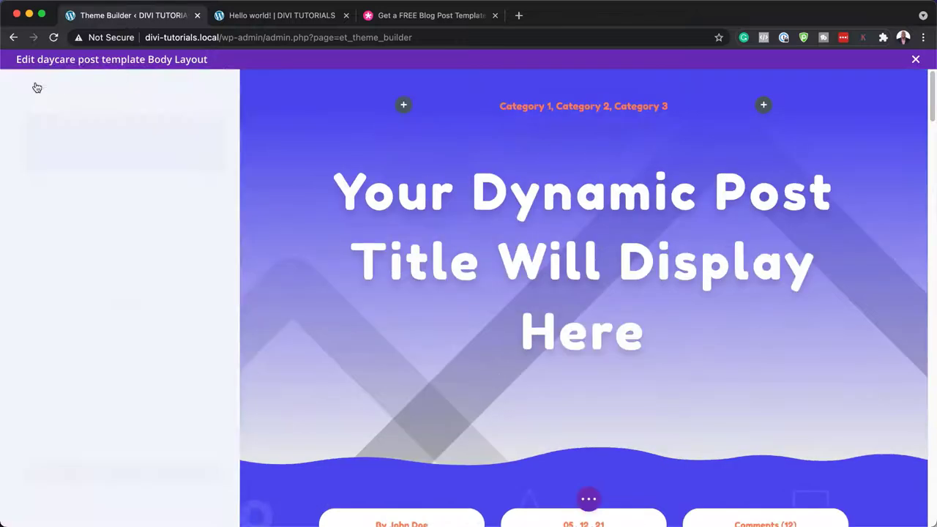
{"action": "left_click", "coordinate": [99, 131]}
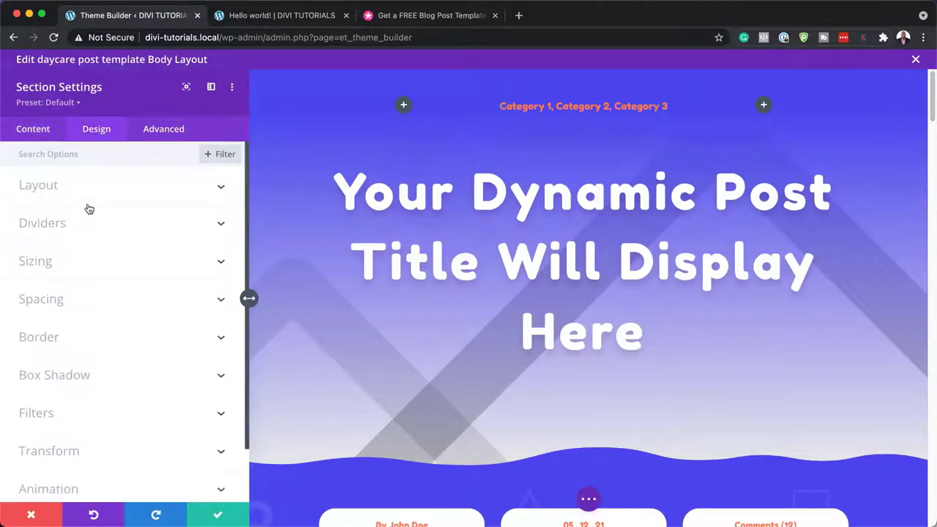
{"action": "left_click", "coordinate": [69, 227]}
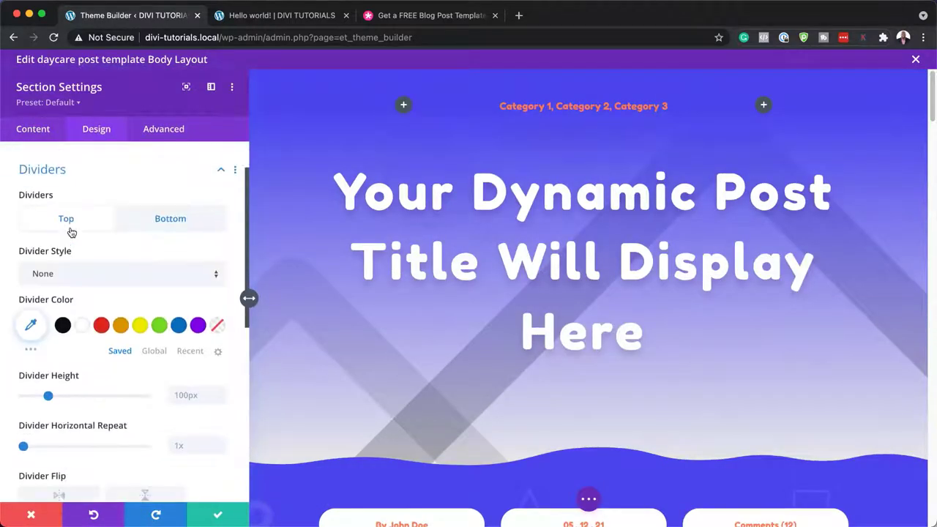
{"action": "left_click", "coordinate": [167, 210]}
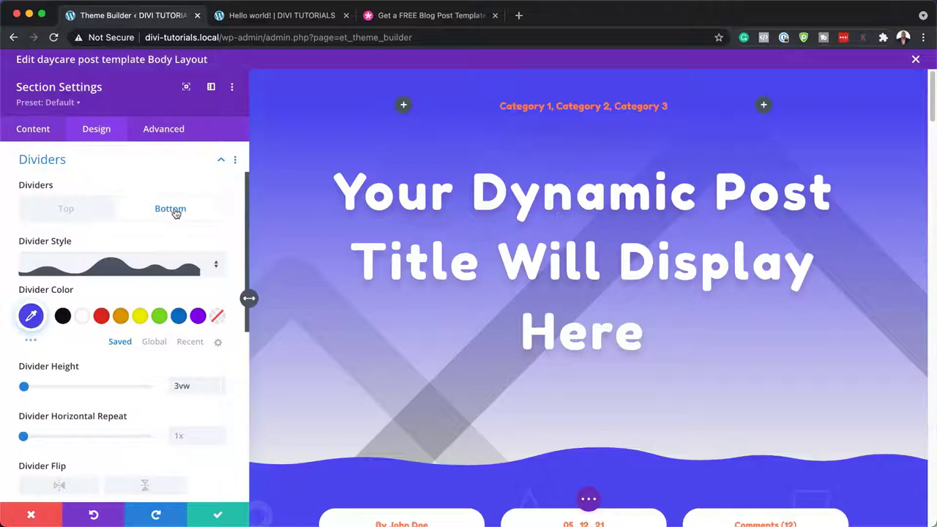
{"action": "left_click", "coordinate": [215, 268]}
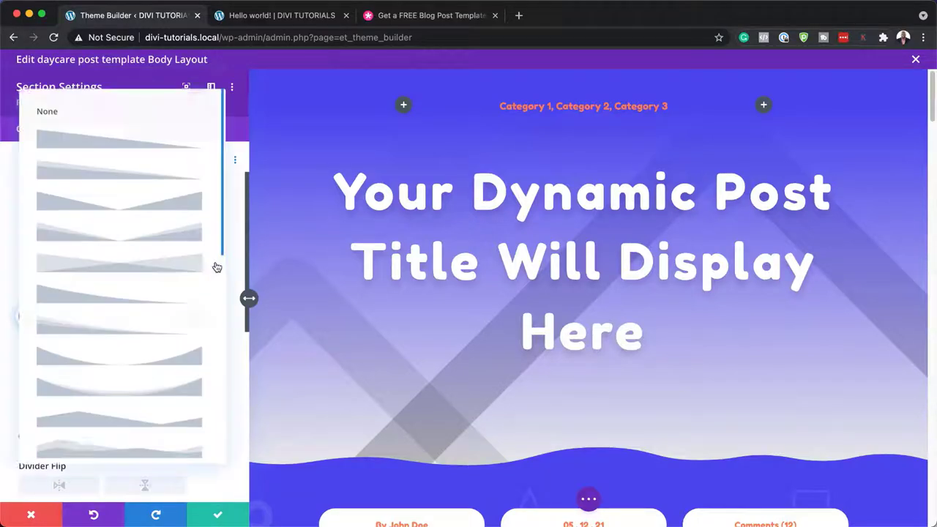
{"action": "left_click", "coordinate": [126, 138]}
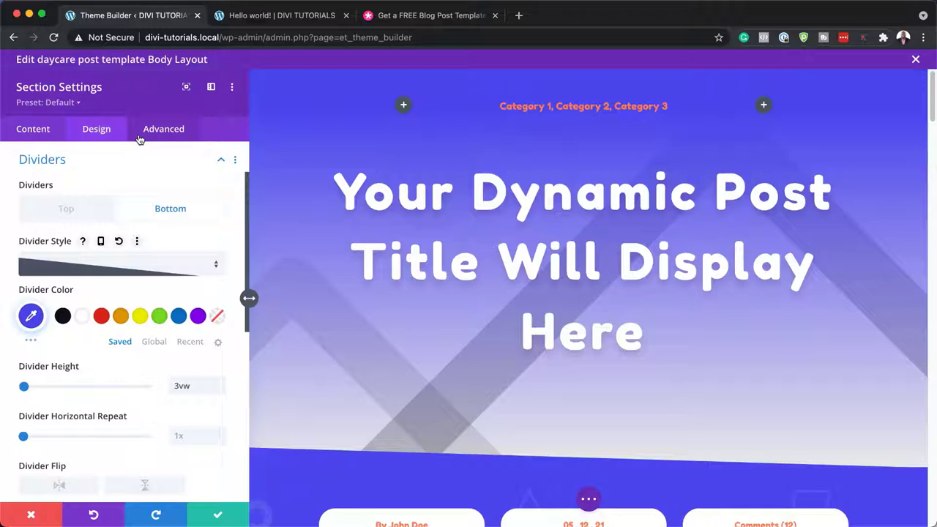
Step: Try the layered wave and layered curve styles for the hero section's bottom divider, and discard the section changes
{"action": "left_click", "coordinate": [163, 272]}
{"action": "scroll", "coordinate": [174, 280], "scroll_direction": "down", "scroll_amount": 5}
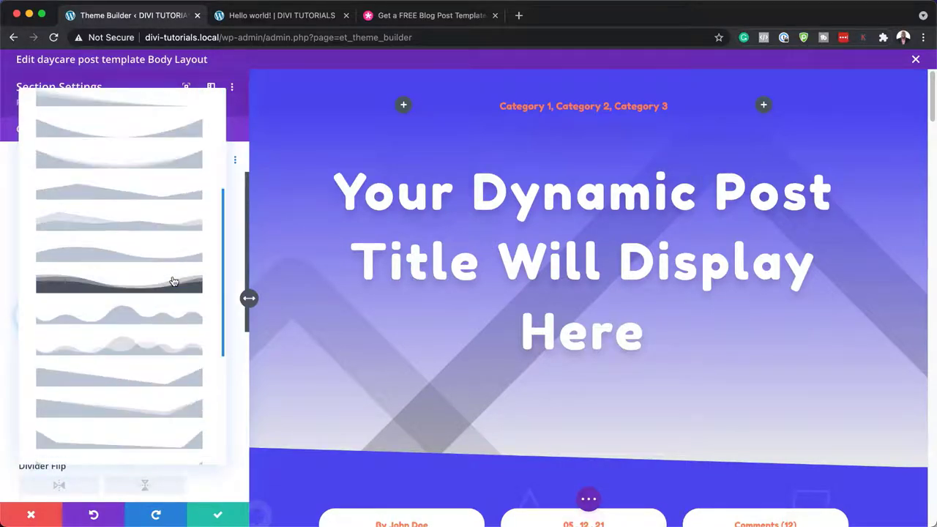
{"action": "left_click", "coordinate": [160, 344]}
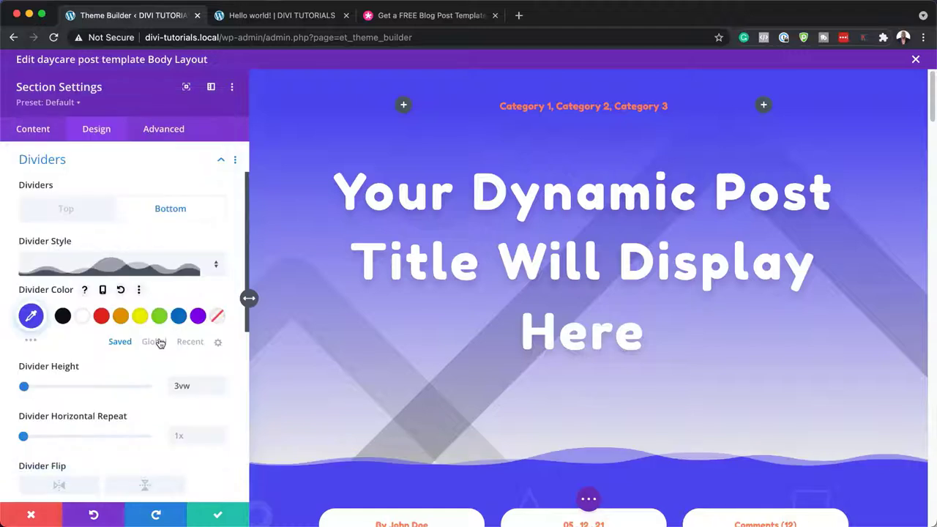
{"action": "left_click", "coordinate": [138, 265]}
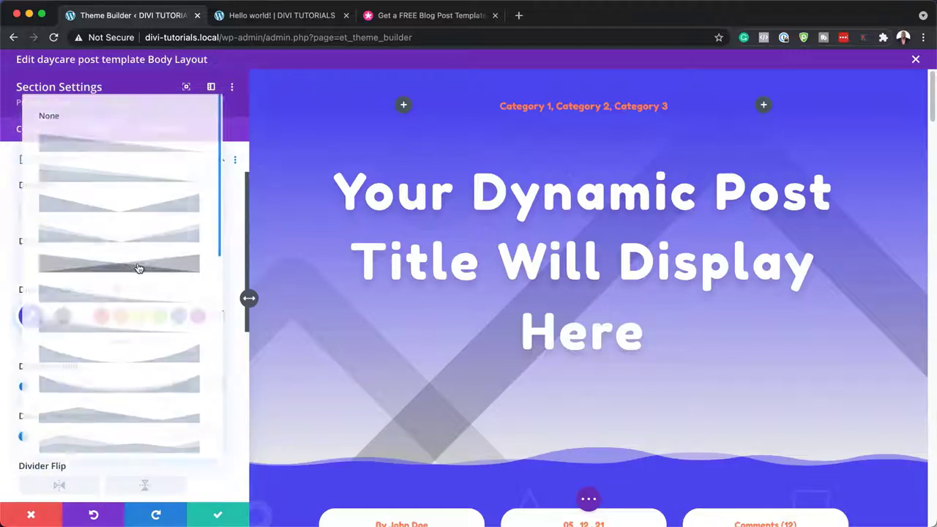
{"action": "left_click", "coordinate": [112, 320]}
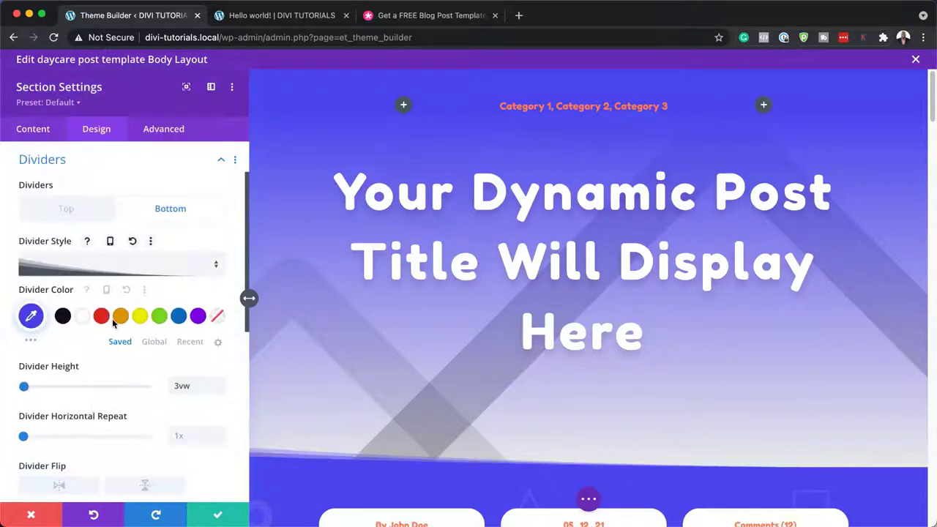
{"action": "left_click", "coordinate": [30, 514]}
Step: Try dark navy #0f1549 as the background colour of the post content section, and revert the colour
{"action": "scroll", "coordinate": [263, 380], "scroll_direction": "down", "scroll_amount": 5}
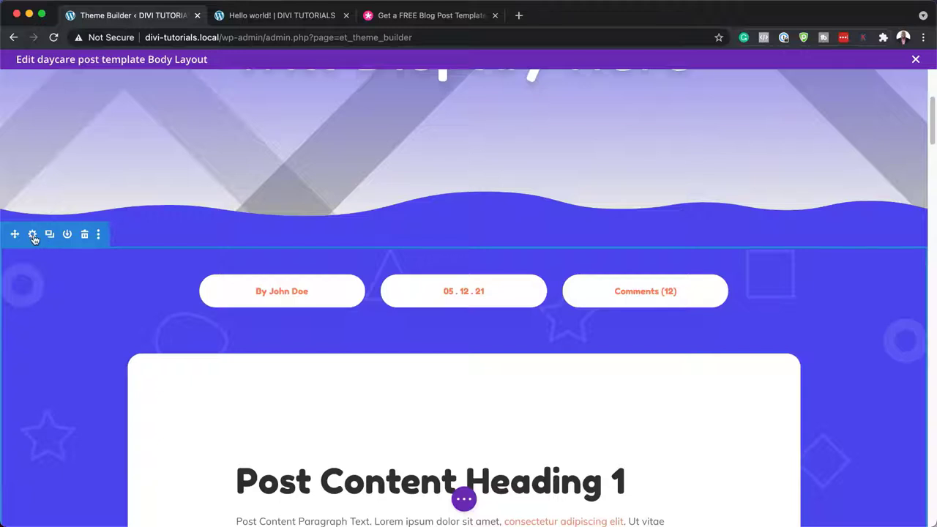
{"action": "left_click", "coordinate": [33, 236]}
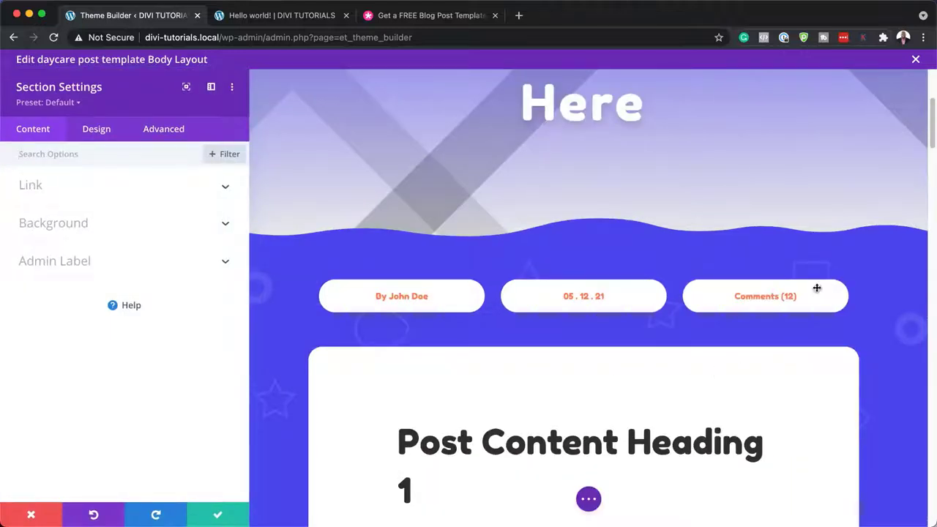
{"action": "left_click", "coordinate": [79, 222]}
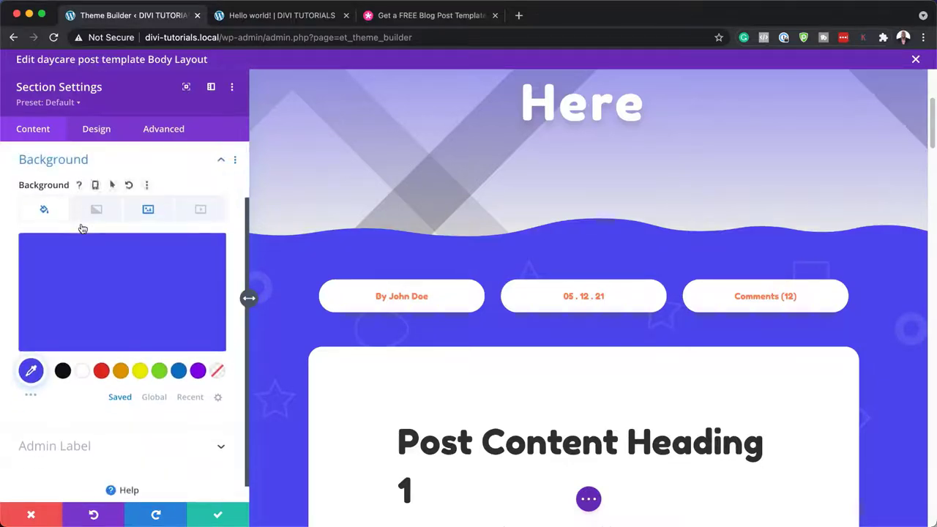
{"action": "mouse_move", "coordinate": [75, 291]}
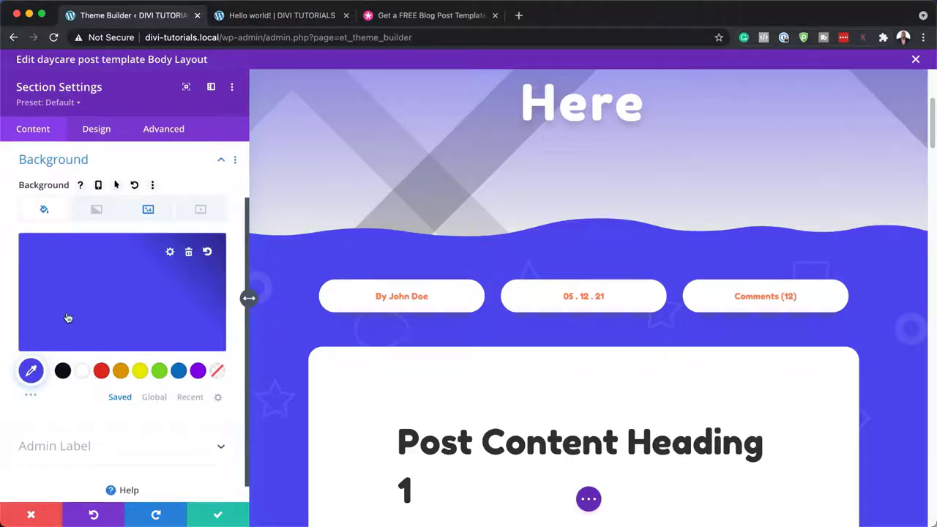
{"action": "left_click", "coordinate": [30, 370]}
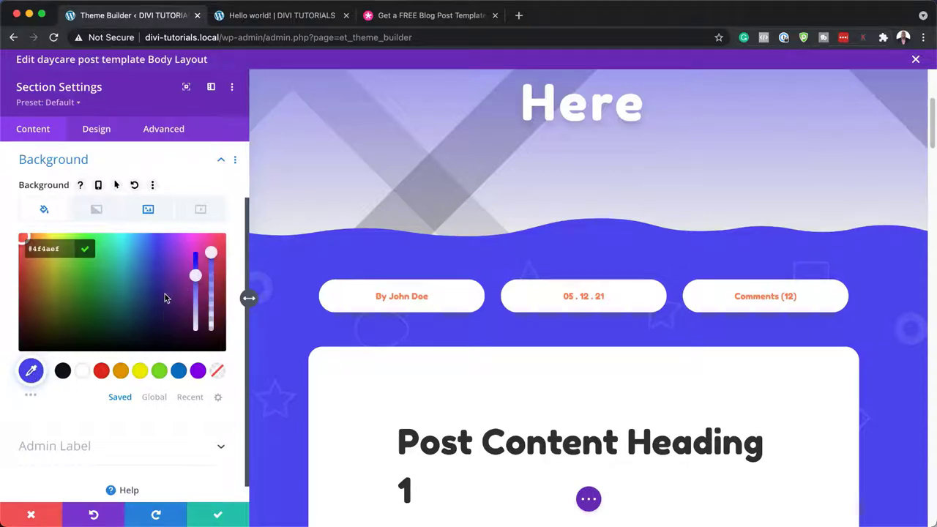
{"action": "left_click", "coordinate": [163, 317]}
{"action": "mouse_move", "coordinate": [146, 308]}
{"action": "left_mouse_down"}
{"action": "mouse_move", "coordinate": [149, 281]}
{"action": "mouse_move", "coordinate": [145, 310]}
{"action": "mouse_move", "coordinate": [147, 323]}
{"action": "mouse_move", "coordinate": [156, 320]}
{"action": "left_mouse_up"}
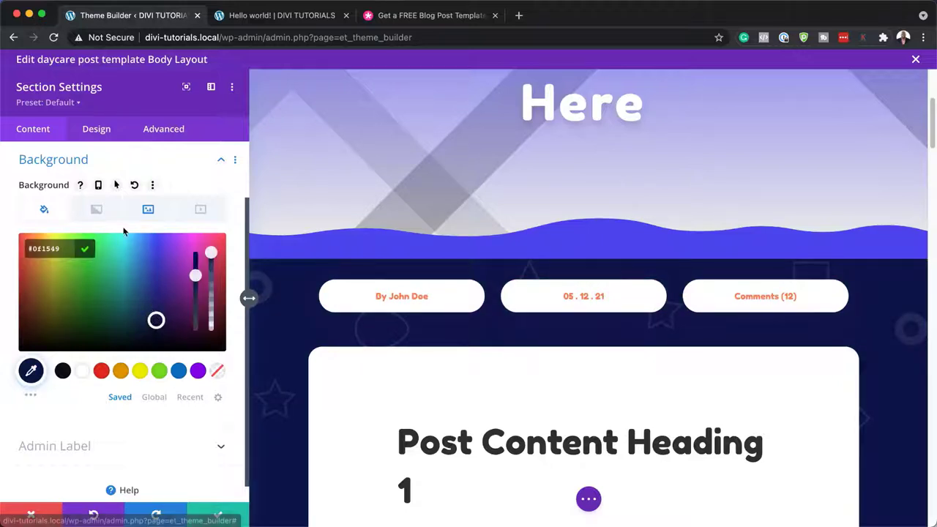
{"action": "left_click", "coordinate": [172, 160]}
Step: Try deleting the patterned background image of the post content section, and undo the deletion
{"action": "left_click", "coordinate": [150, 213]}
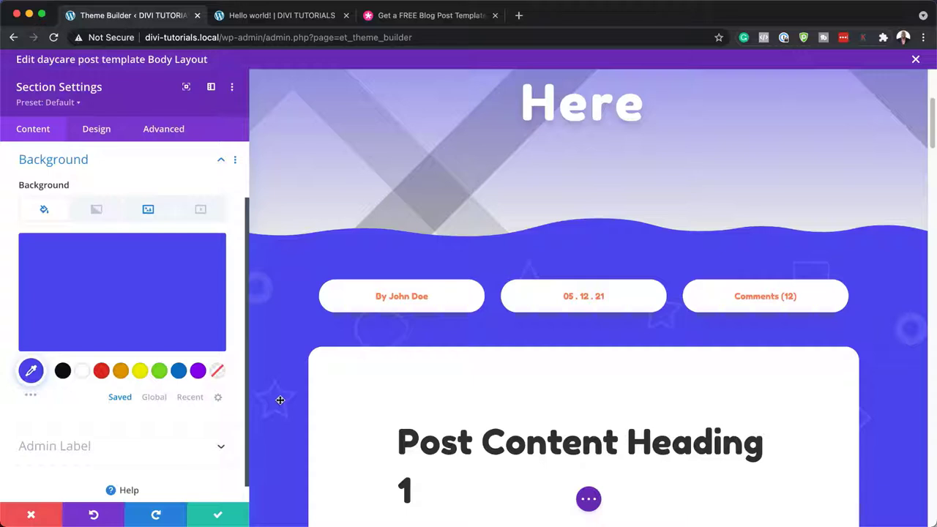
{"action": "left_click", "coordinate": [150, 213]}
{"action": "mouse_move", "coordinate": [124, 261]}
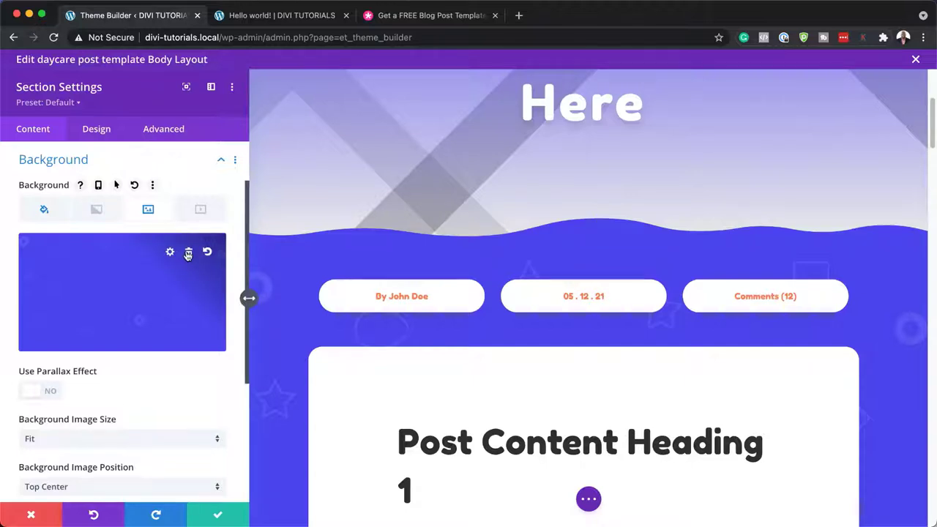
{"action": "left_click", "coordinate": [188, 253]}
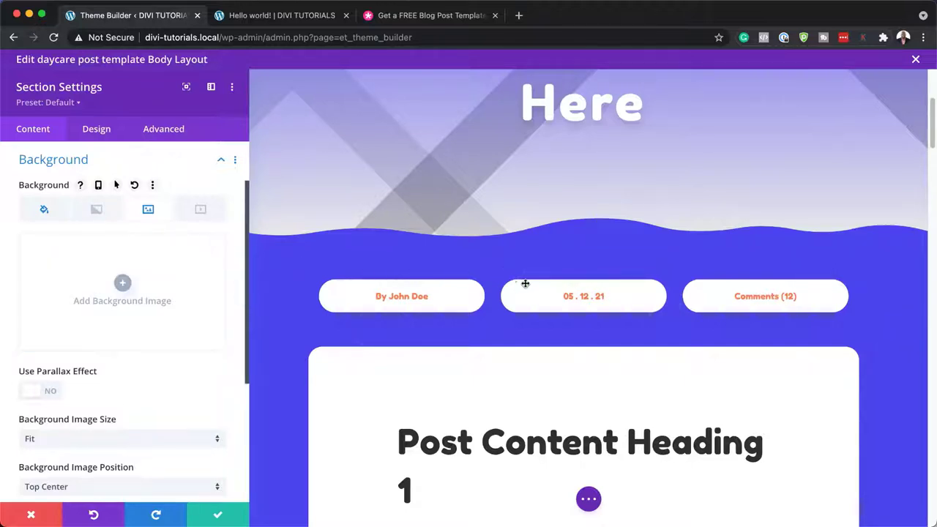
{"action": "scroll", "coordinate": [523, 290], "scroll_direction": "down", "scroll_amount": 1}
{"action": "scroll", "coordinate": [523, 290], "scroll_direction": "down", "scroll_amount": 1}
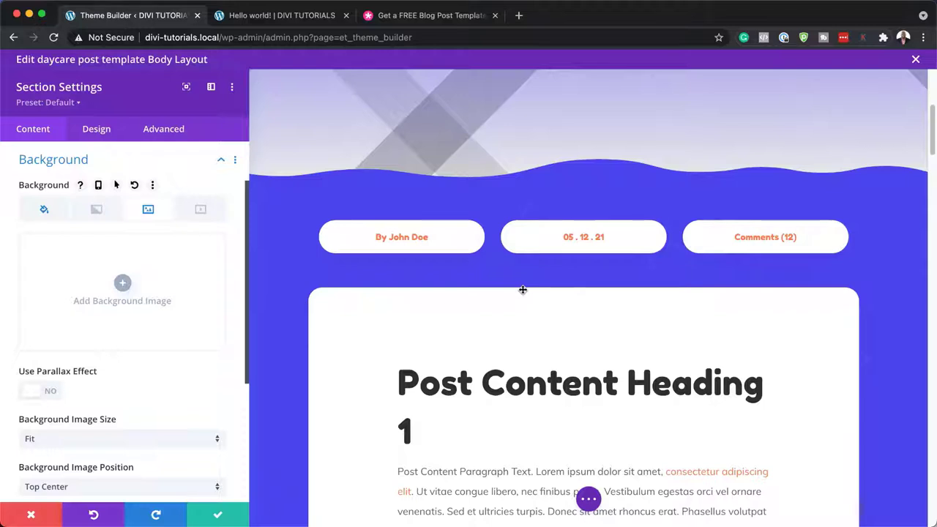
{"action": "key", "text": "super+z"}
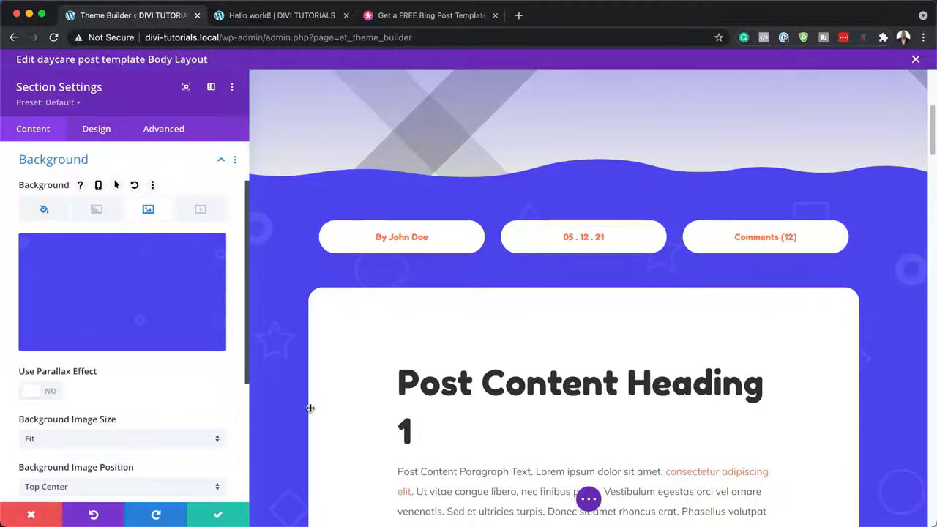
{"action": "scroll", "coordinate": [311, 408], "scroll_direction": "down", "scroll_amount": 2}
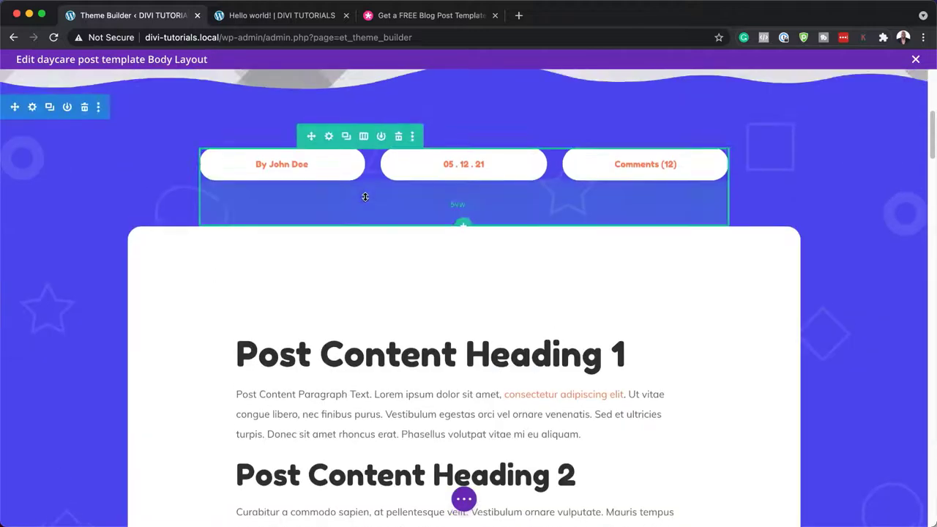
Step: Try Poppins as the link font of the post author text module
{"action": "mouse_move", "coordinate": [277, 165]}
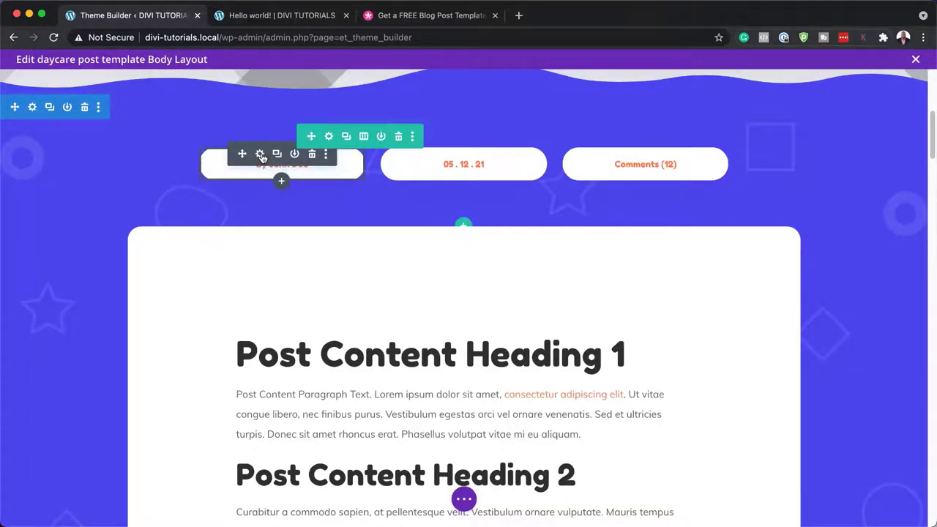
{"action": "left_click", "coordinate": [260, 155]}
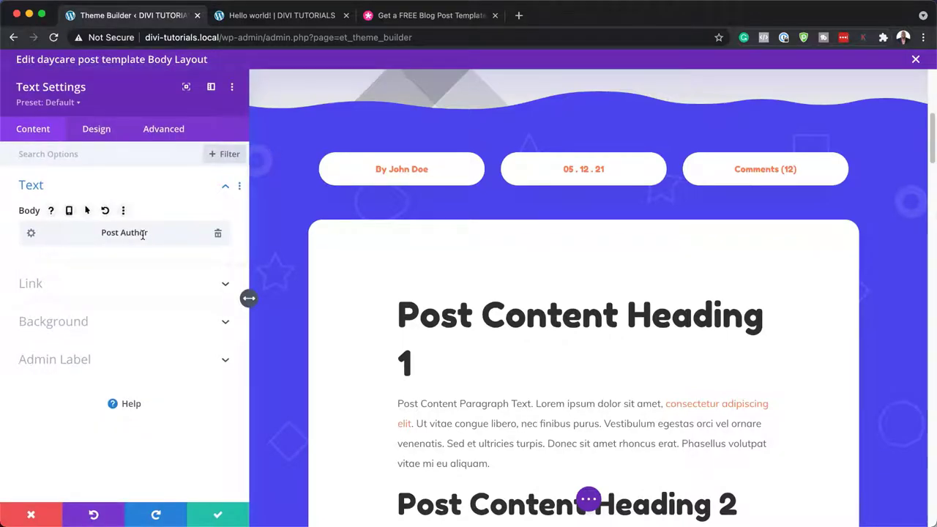
{"action": "left_click", "coordinate": [403, 172]}
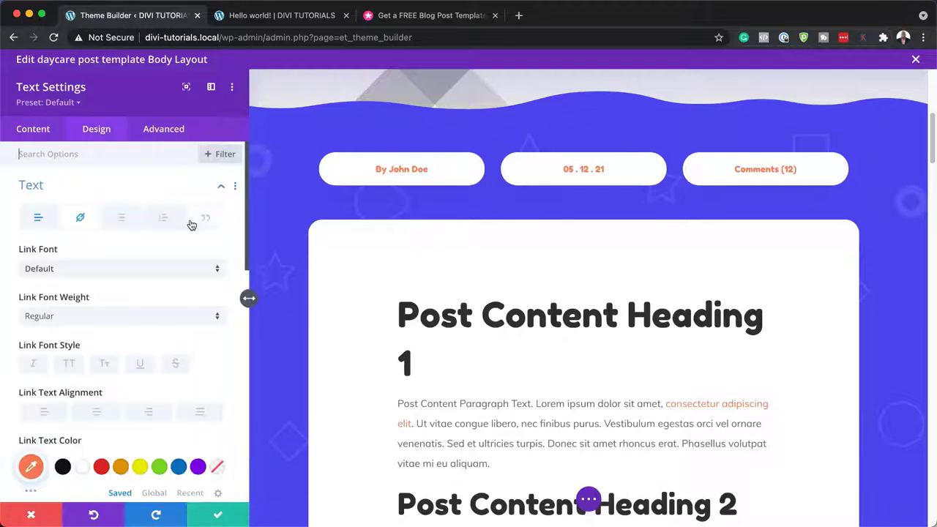
{"action": "left_click", "coordinate": [106, 269]}
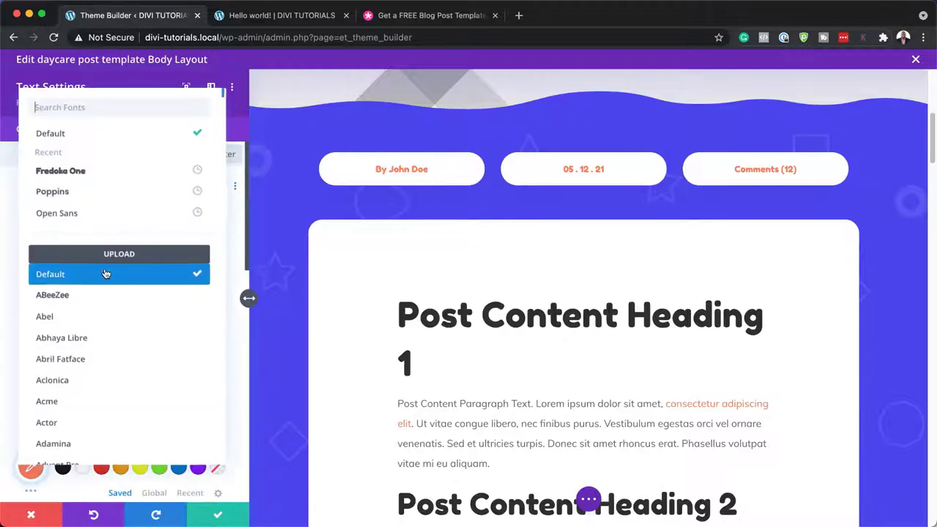
{"action": "left_click", "coordinate": [97, 193]}
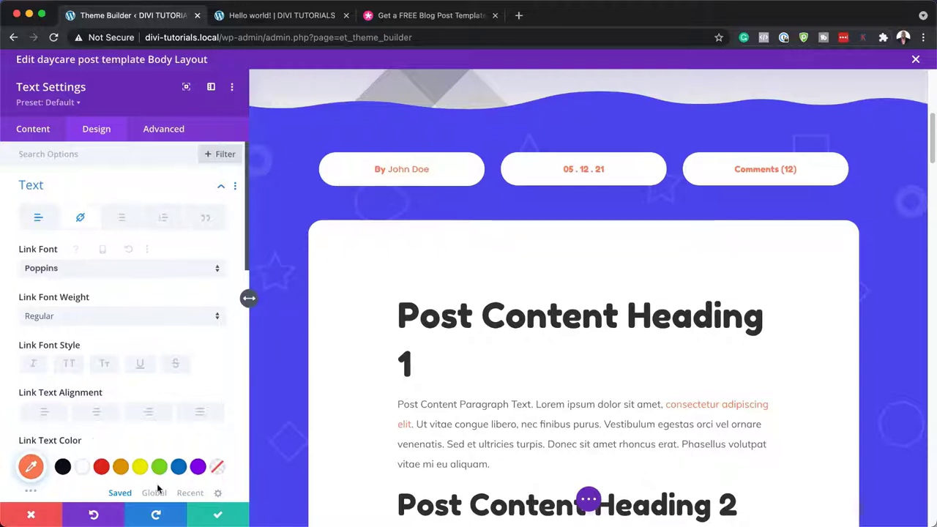
Step: Try black #101119 and red as the post author's link text colour, and discard the text module changes
{"action": "scroll", "coordinate": [183, 407], "scroll_direction": "down", "scroll_amount": 1}
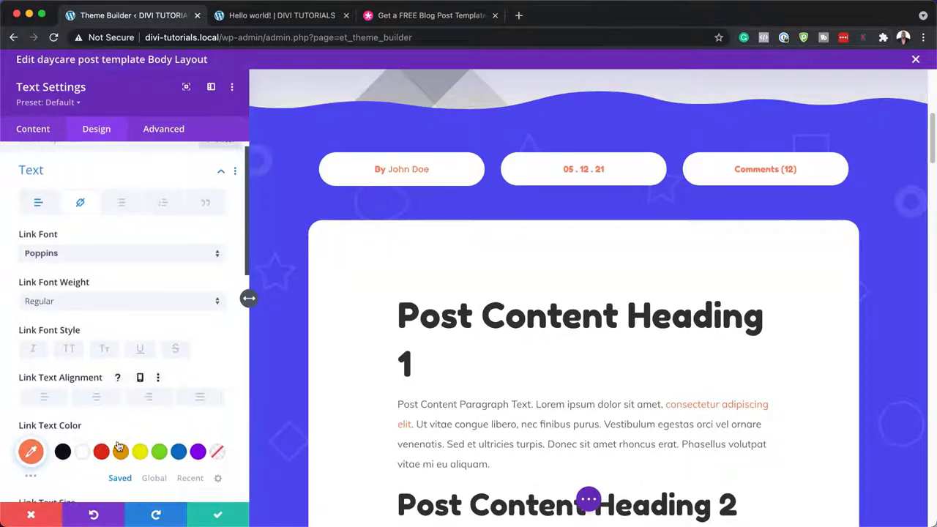
{"action": "left_click", "coordinate": [63, 453]}
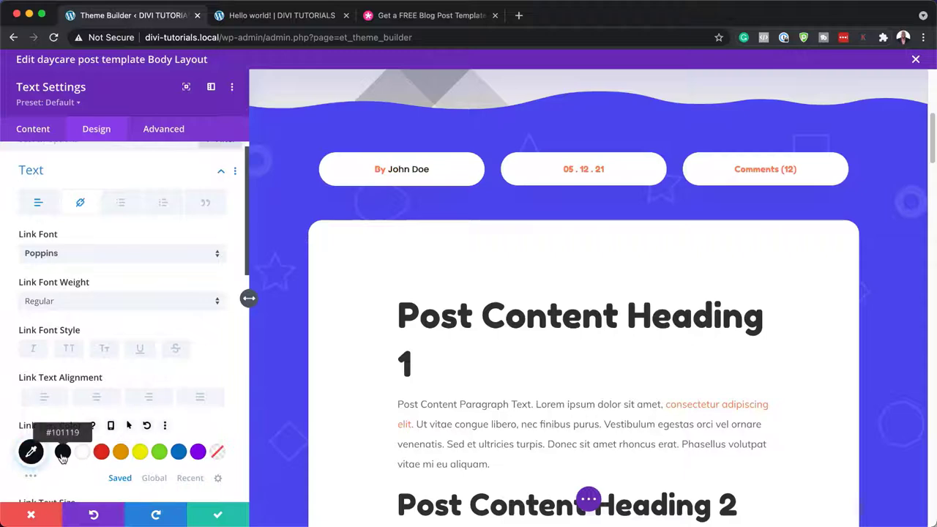
{"action": "left_click", "coordinate": [101, 452]}
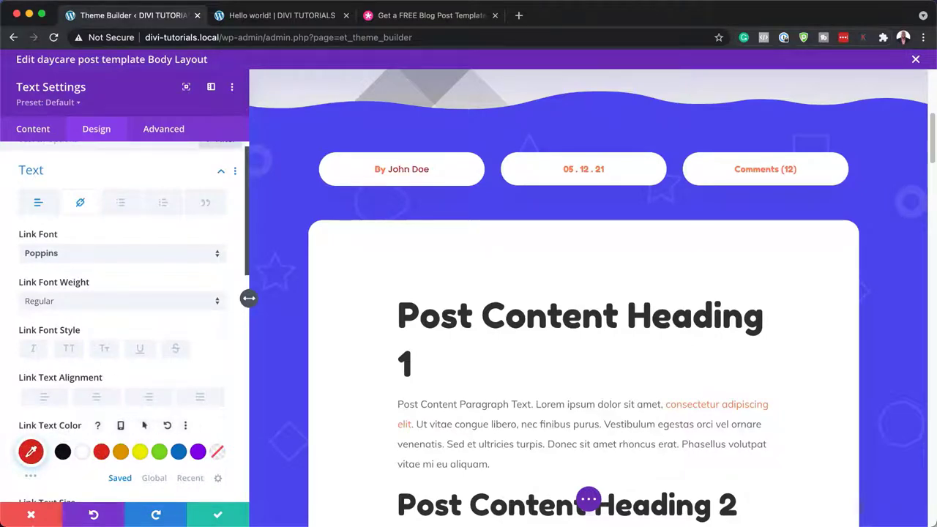
{"action": "left_click", "coordinate": [30, 515]}
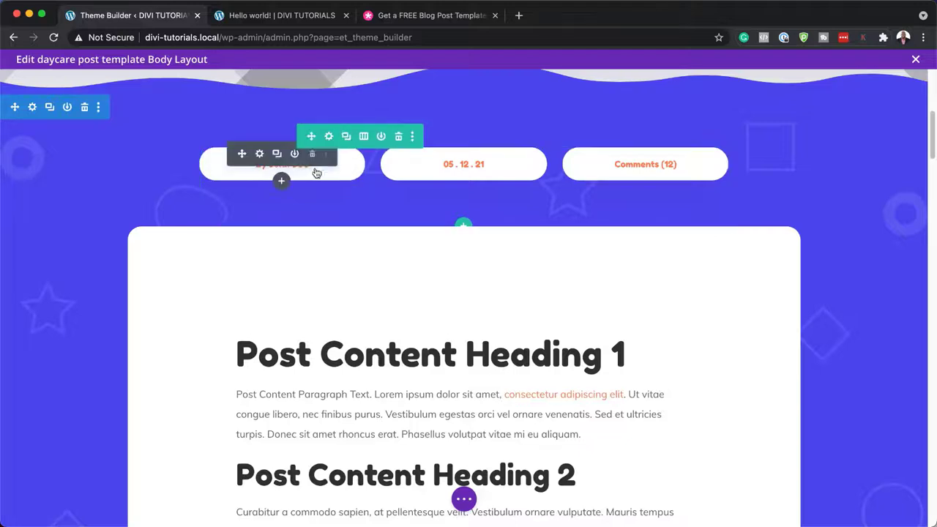
Step: Try yellow #edf000, blue, purple and red #e02b20 as the background of the post info row's first column, and discard the changes
{"action": "left_click", "coordinate": [329, 137]}
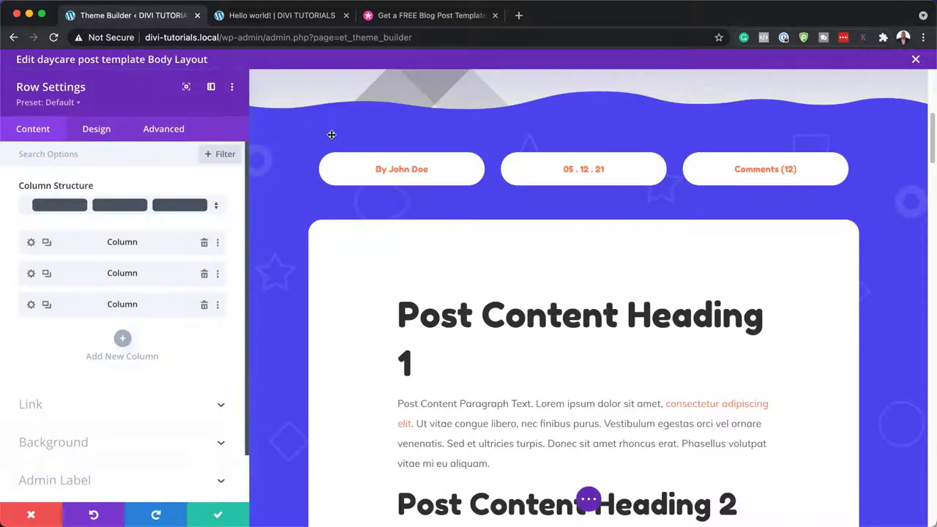
{"action": "left_click", "coordinate": [32, 244]}
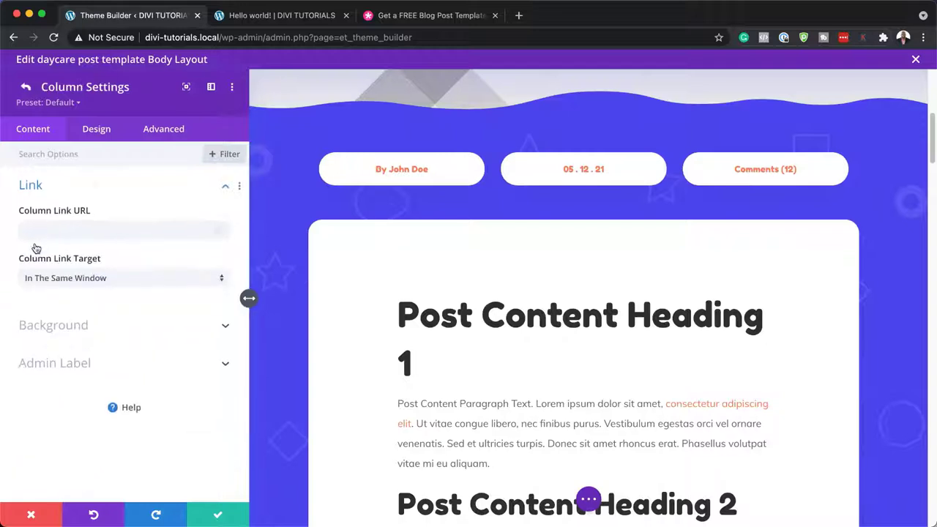
{"action": "left_click", "coordinate": [80, 323]}
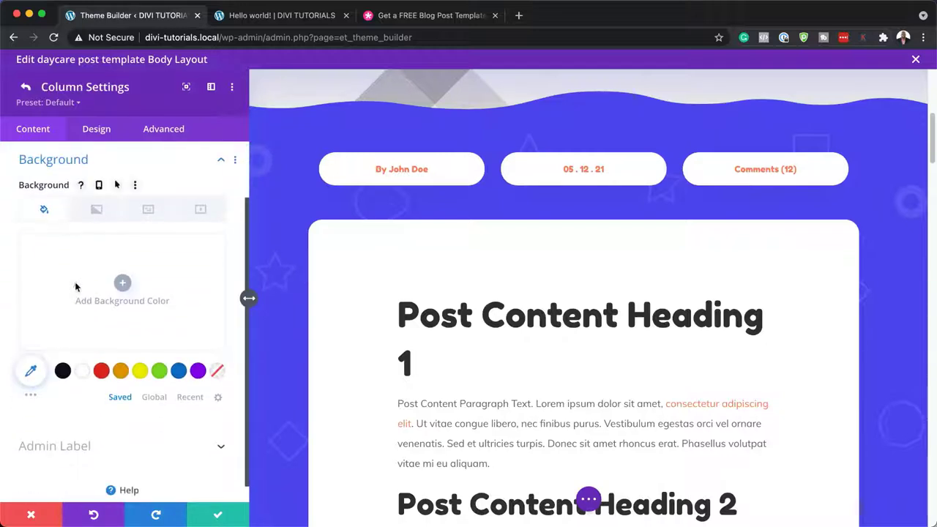
{"action": "left_click", "coordinate": [138, 372]}
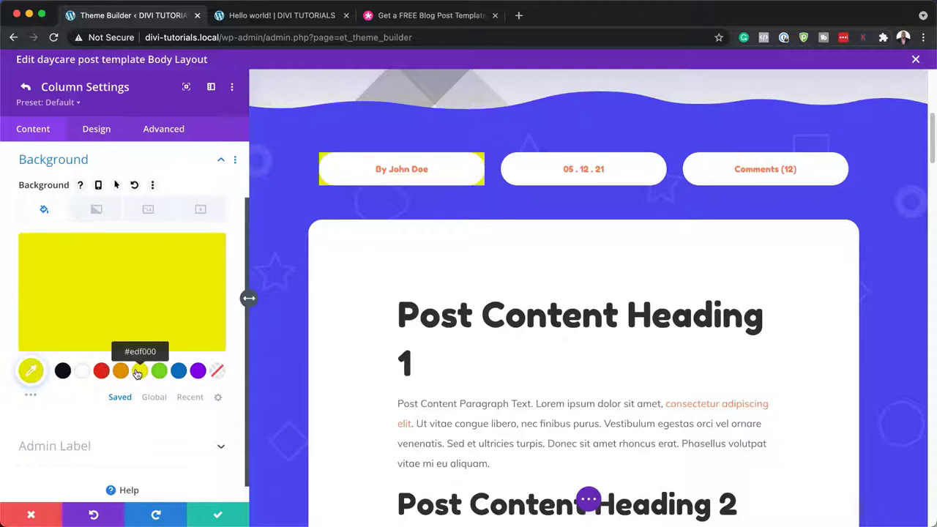
{"action": "left_click", "coordinate": [178, 372]}
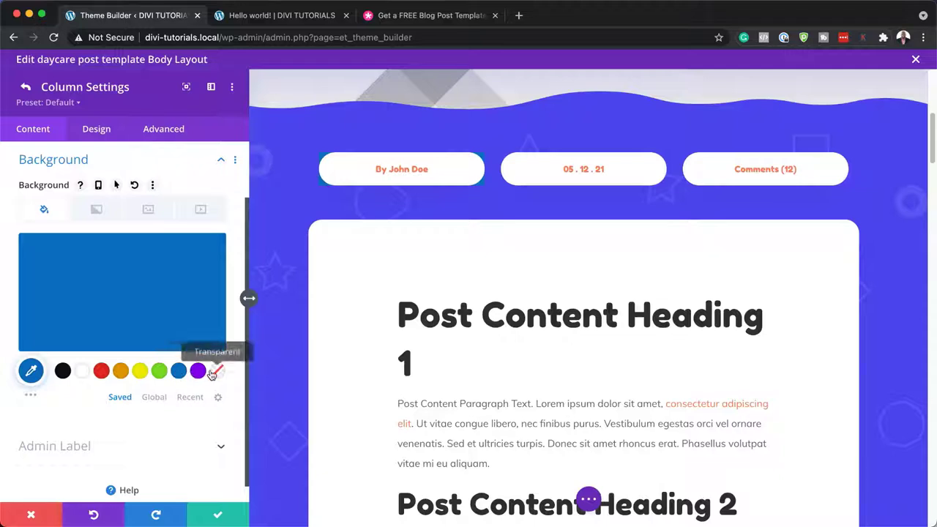
{"action": "left_click", "coordinate": [199, 372]}
{"action": "left_click", "coordinate": [101, 372]}
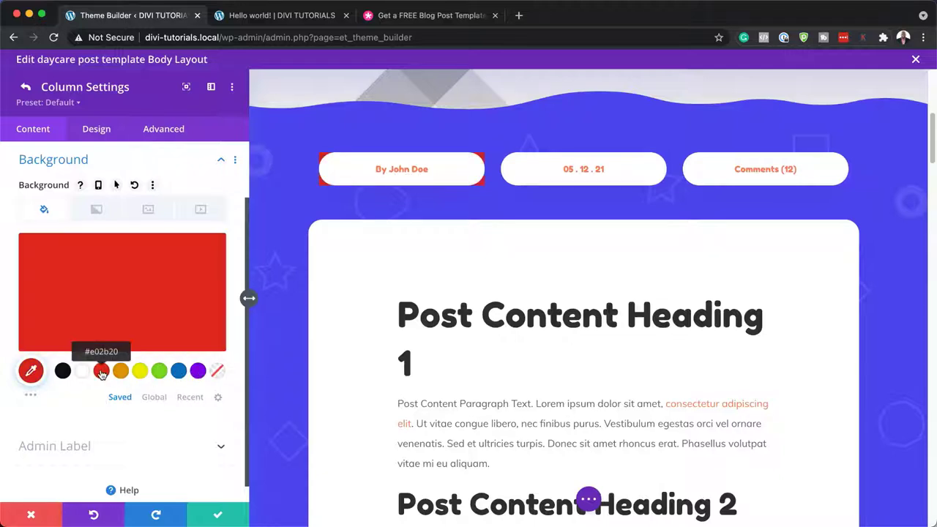
{"action": "left_click", "coordinate": [36, 514]}
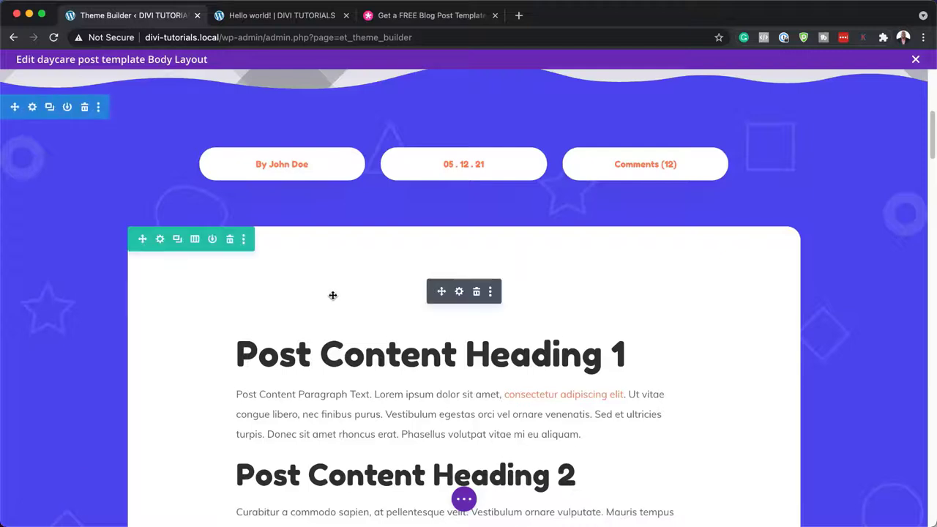
Step: Try red and black as the Heading 1 text colour of the post content module
{"action": "scroll", "coordinate": [333, 295], "scroll_direction": "down", "scroll_amount": 5}
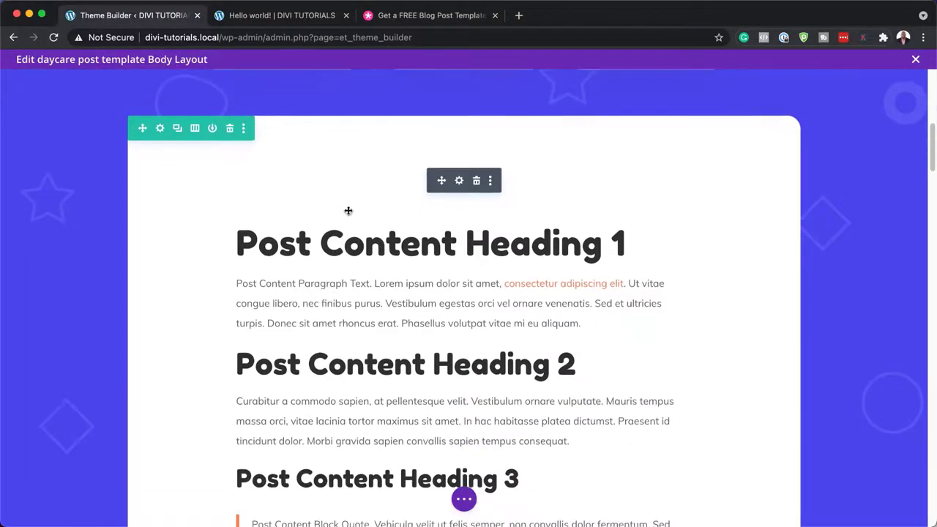
{"action": "scroll", "coordinate": [447, 302], "scroll_direction": "down", "scroll_amount": 1}
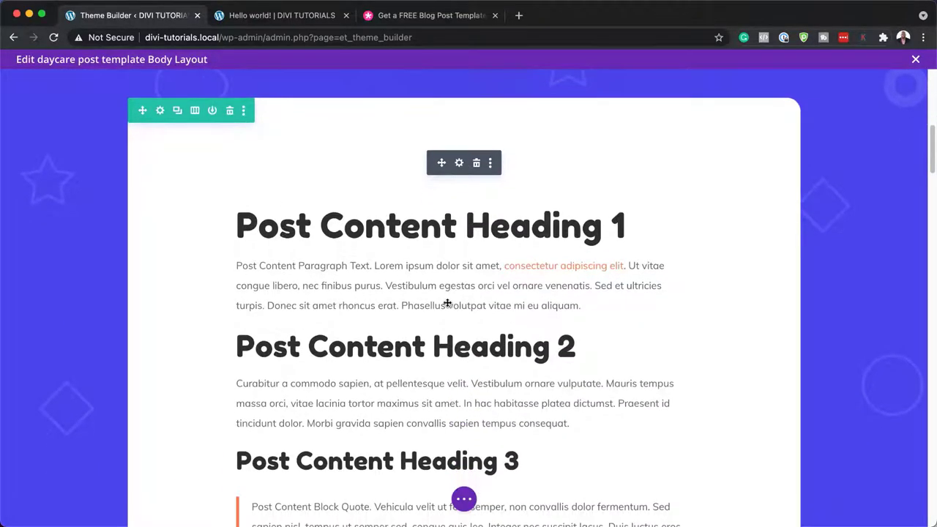
{"action": "left_click", "coordinate": [459, 163]}
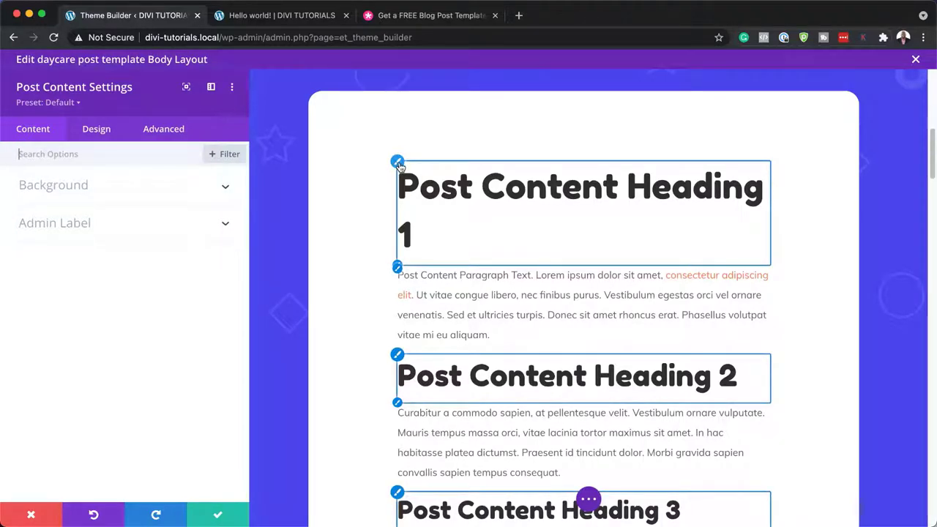
{"action": "left_click", "coordinate": [398, 162]}
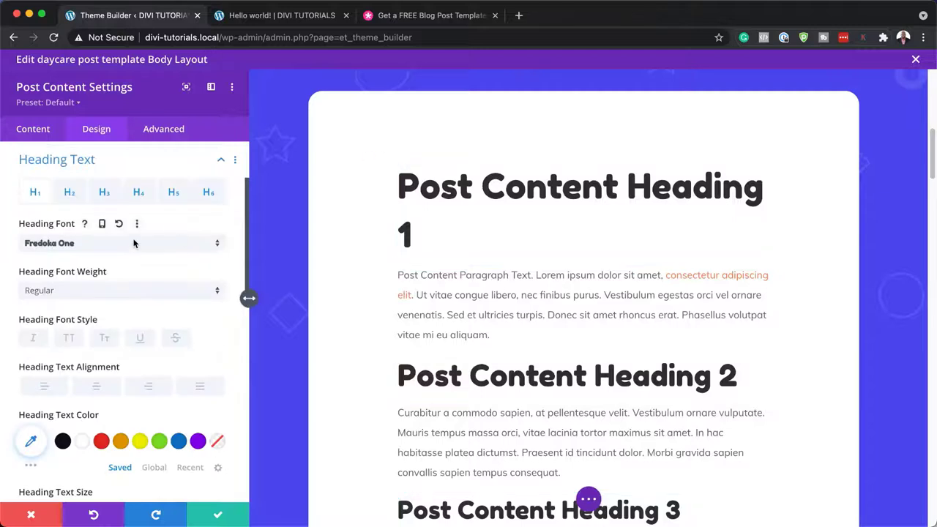
{"action": "left_click", "coordinate": [101, 441]}
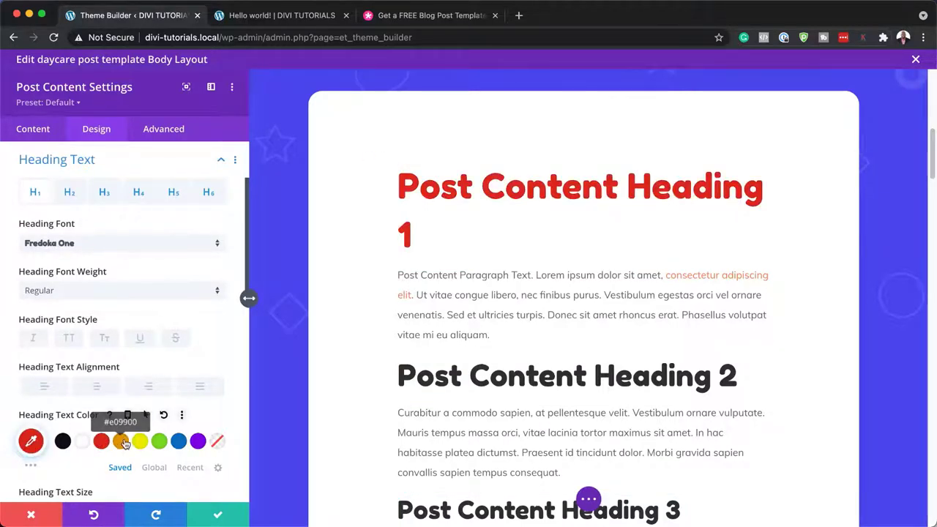
{"action": "left_click", "coordinate": [62, 441]}
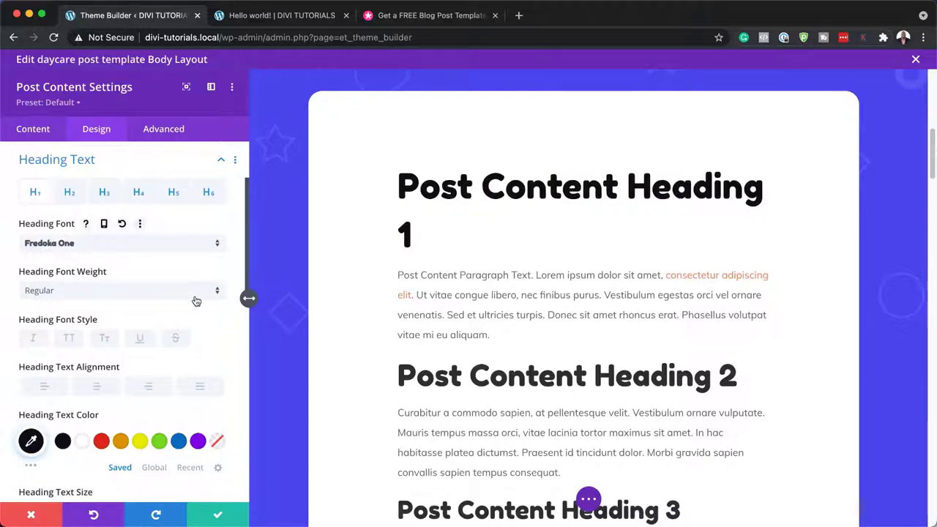
Step: Set the post content's Heading 1 text size to 58px
{"action": "scroll", "coordinate": [196, 301], "scroll_direction": "down", "scroll_amount": 1}
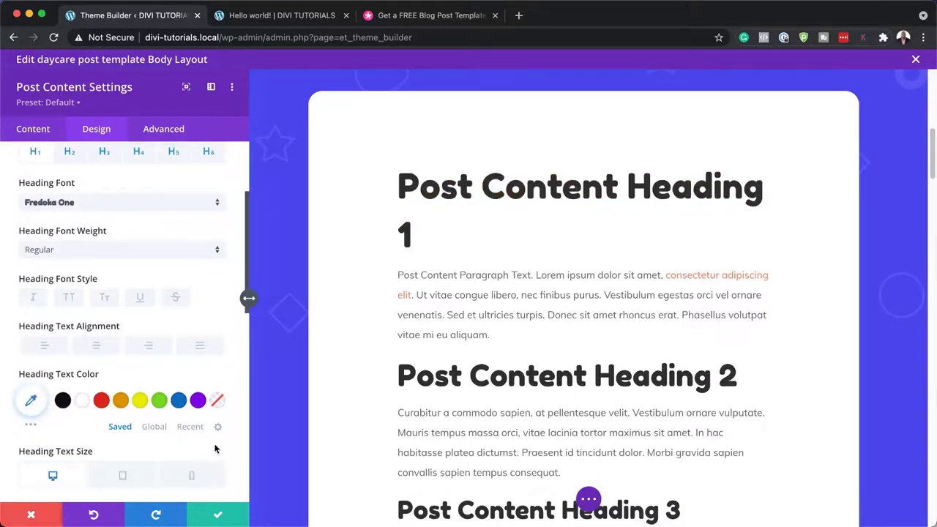
{"action": "scroll", "coordinate": [215, 448], "scroll_direction": "down", "scroll_amount": 2}
{"action": "left_click_drag", "start_coordinate": [94, 423], "coordinate": [94, 422]}
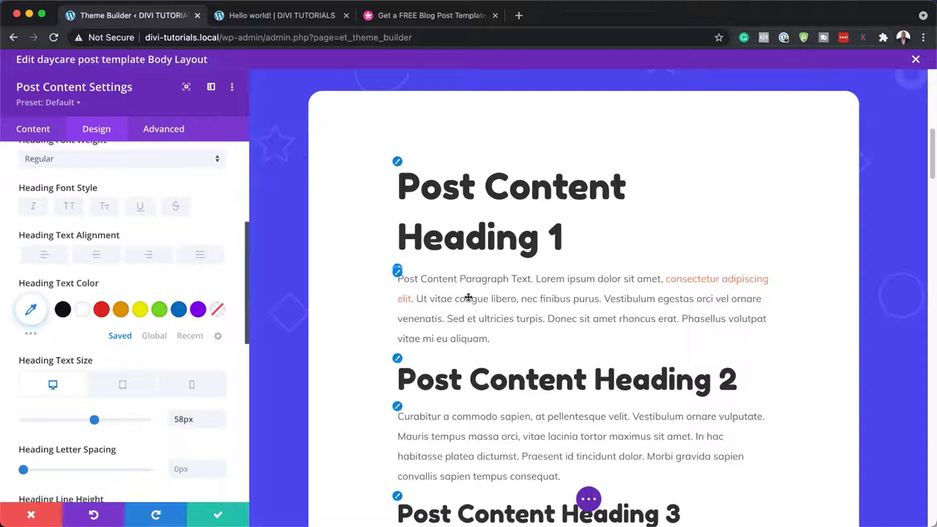
Step: Set the link font of the post content to Fredoka One
{"action": "left_click", "coordinate": [397, 272]}
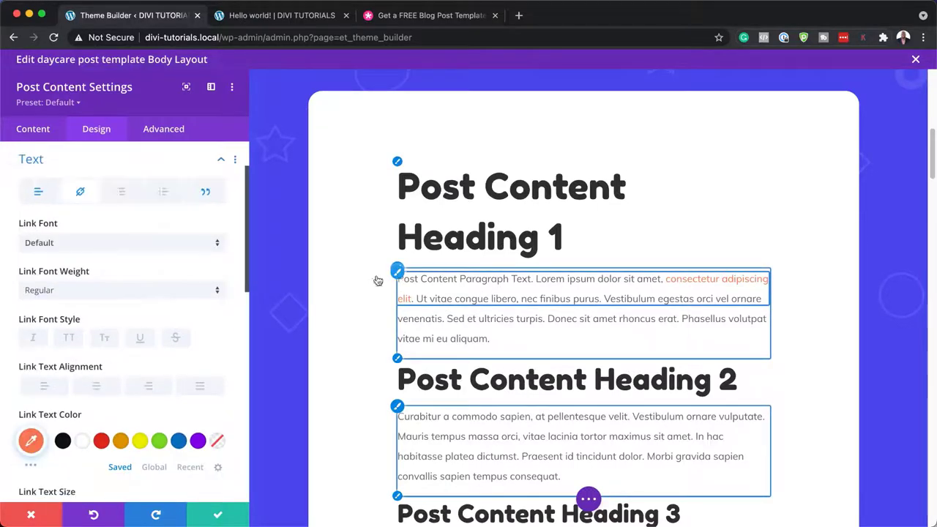
{"action": "left_click", "coordinate": [127, 245]}
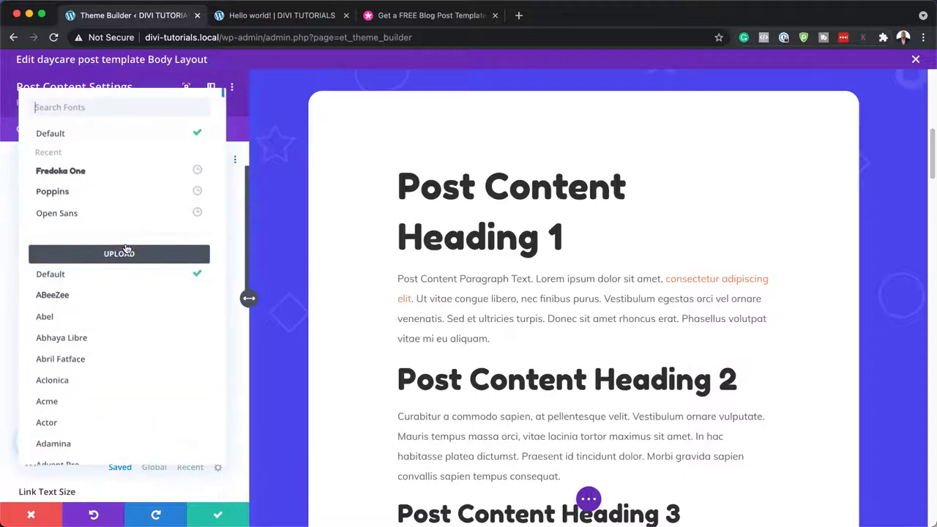
{"action": "left_click", "coordinate": [118, 172]}
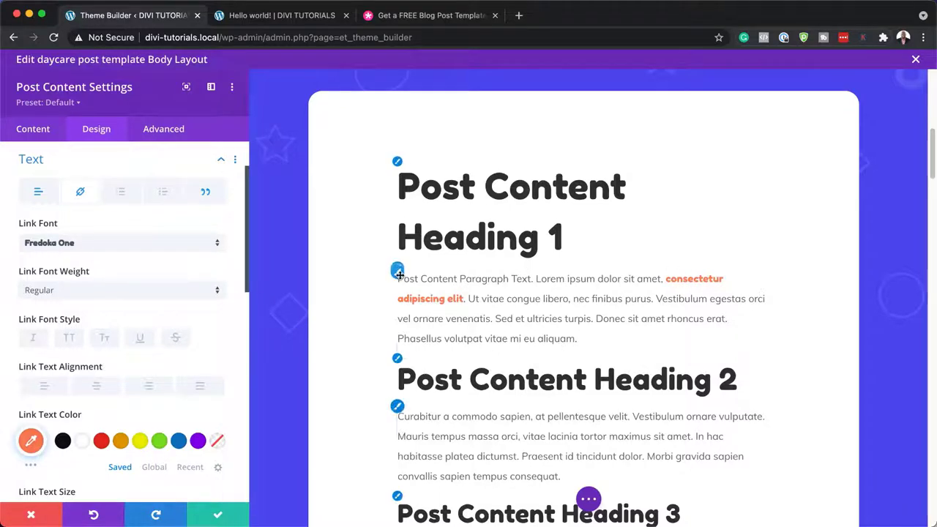
Step: Set the paragraph text font of the post content to Fredoka One
{"action": "left_click", "coordinate": [401, 409]}
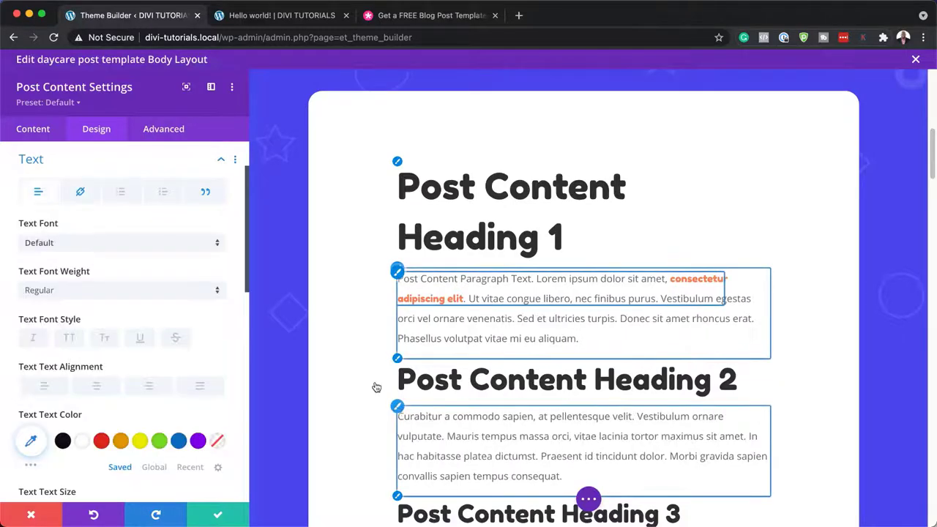
{"action": "left_click", "coordinate": [157, 243]}
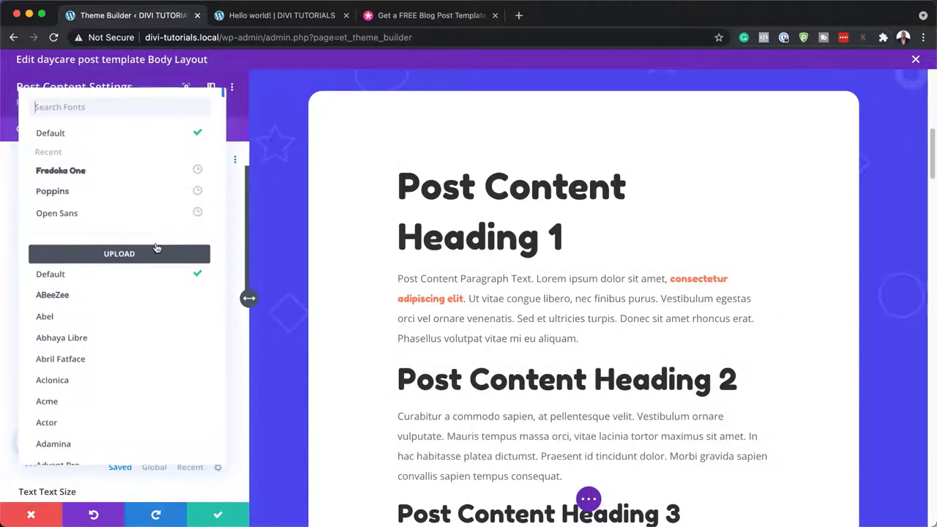
{"action": "left_click", "coordinate": [175, 172]}
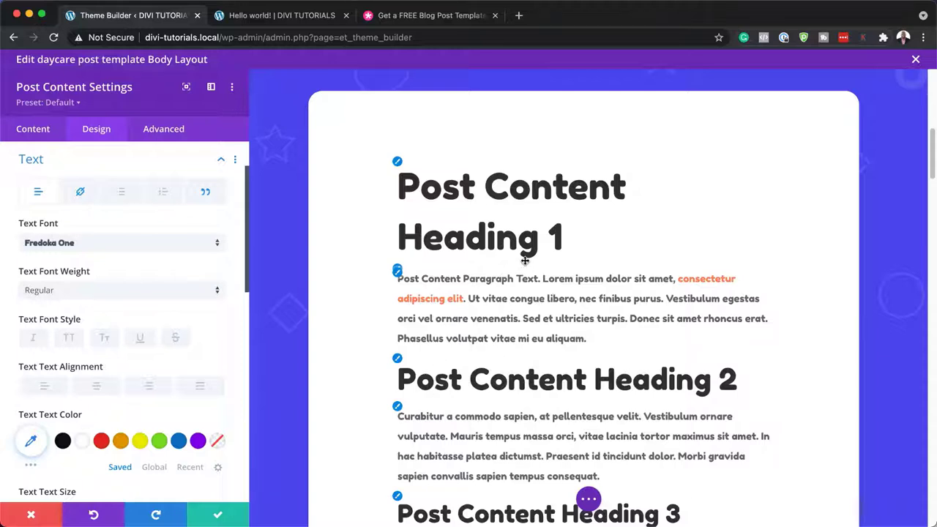
Step: Try orange #e09900, green and blue #0c71c3 as the paragraph text colour, and discard all post content changes
{"action": "left_click", "coordinate": [122, 443]}
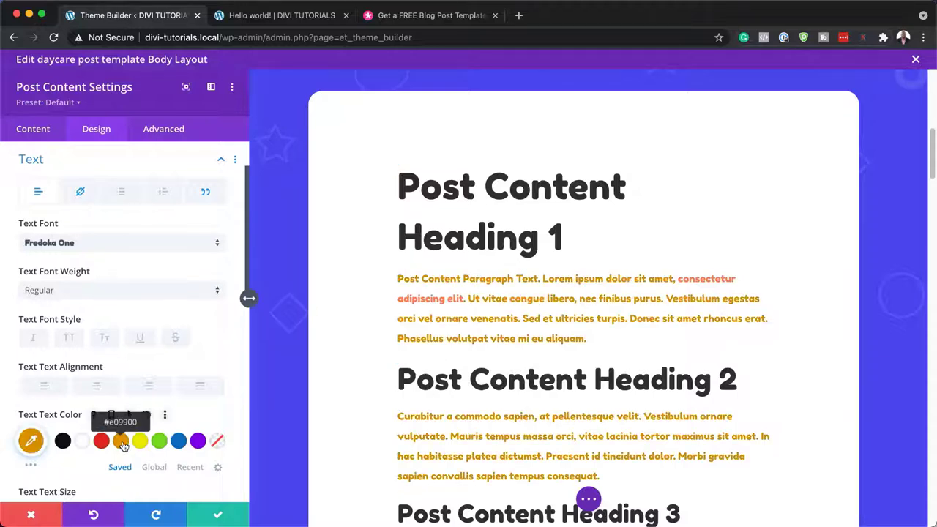
{"action": "left_click", "coordinate": [160, 441]}
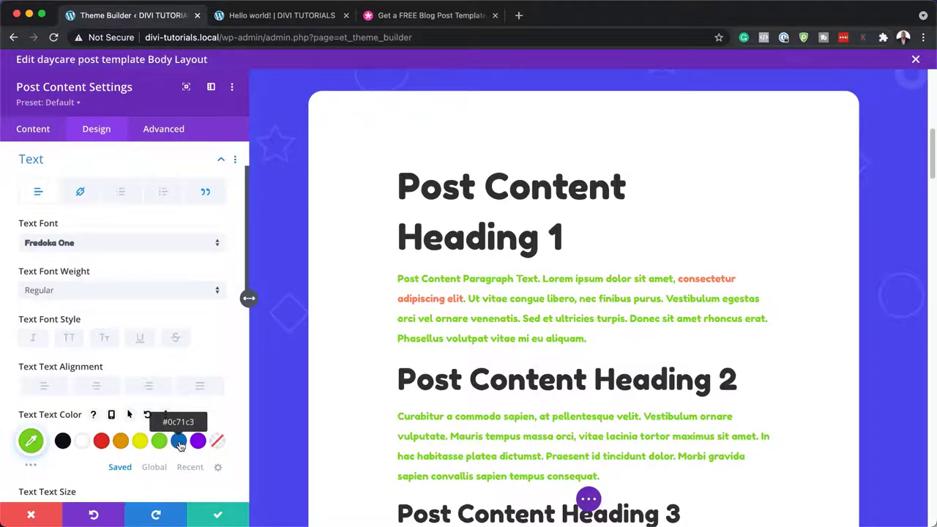
{"action": "left_click", "coordinate": [179, 442]}
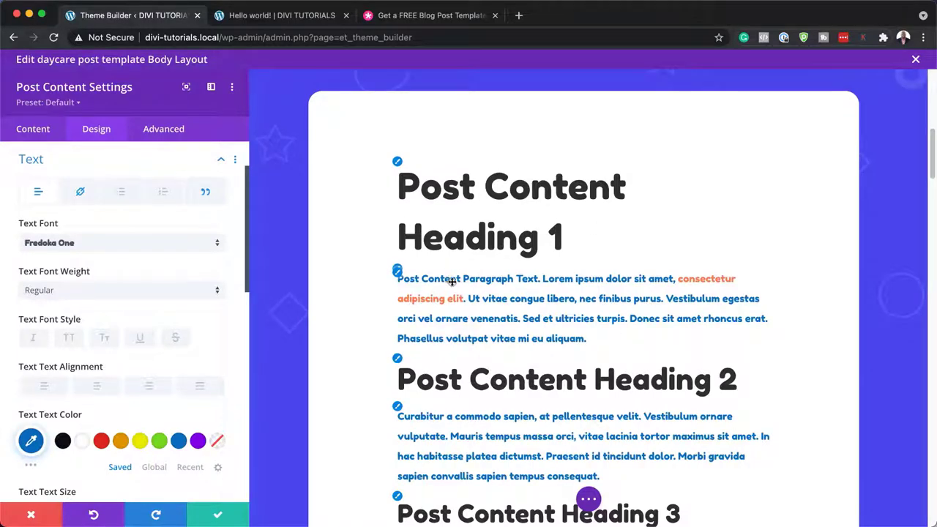
{"action": "left_click", "coordinate": [32, 515]}
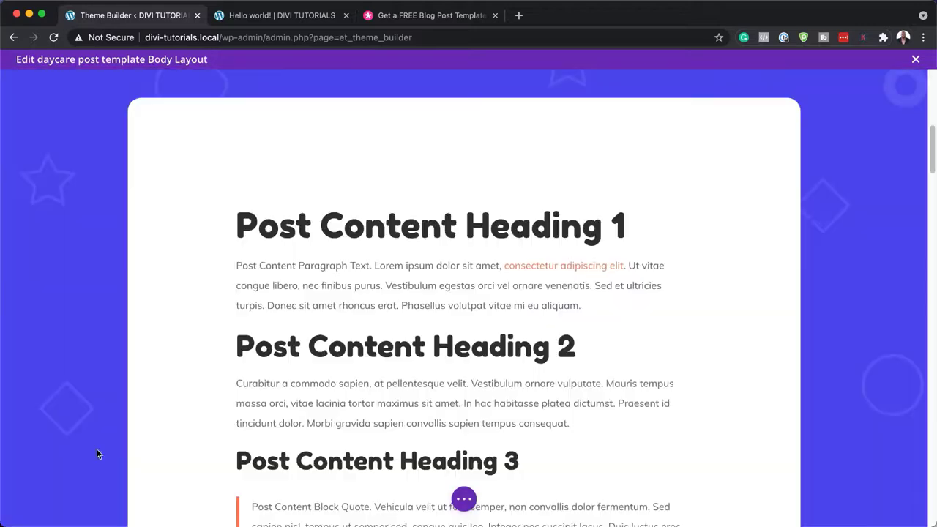
Step: Examine the content settings of the author bio blurb below the post content, and close them
{"action": "scroll", "coordinate": [422, 355], "scroll_direction": "down", "scroll_amount": 5}
{"action": "scroll", "coordinate": [420, 358], "scroll_direction": "down", "scroll_amount": 15}
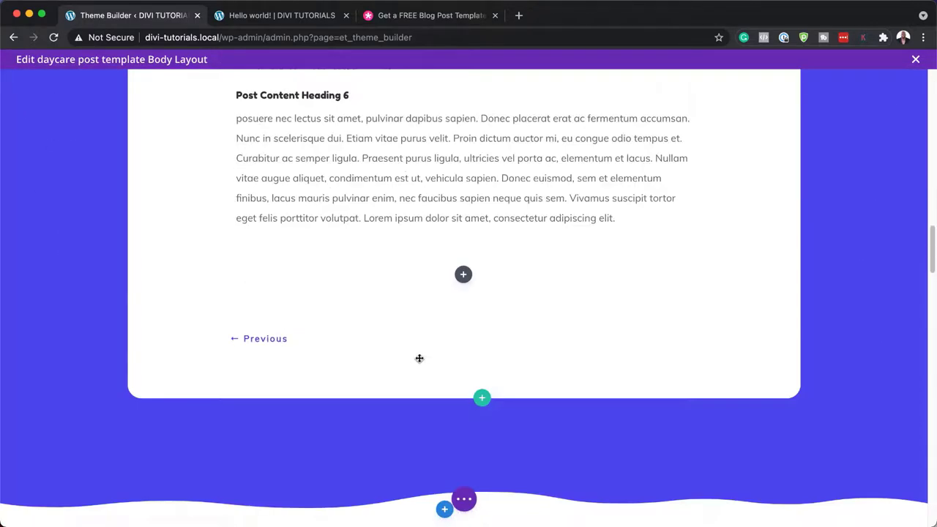
{"action": "scroll", "coordinate": [420, 358], "scroll_direction": "down", "scroll_amount": 1}
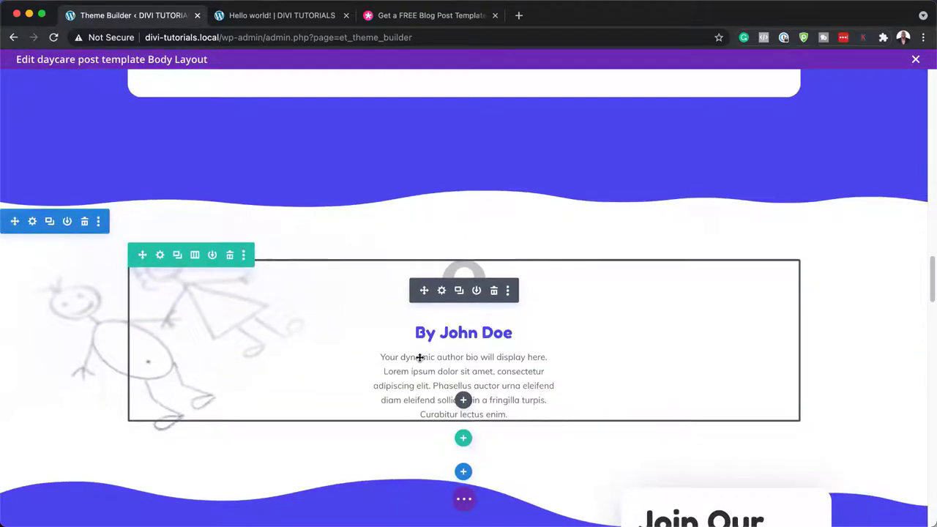
{"action": "scroll", "coordinate": [420, 358], "scroll_direction": "down", "scroll_amount": 1}
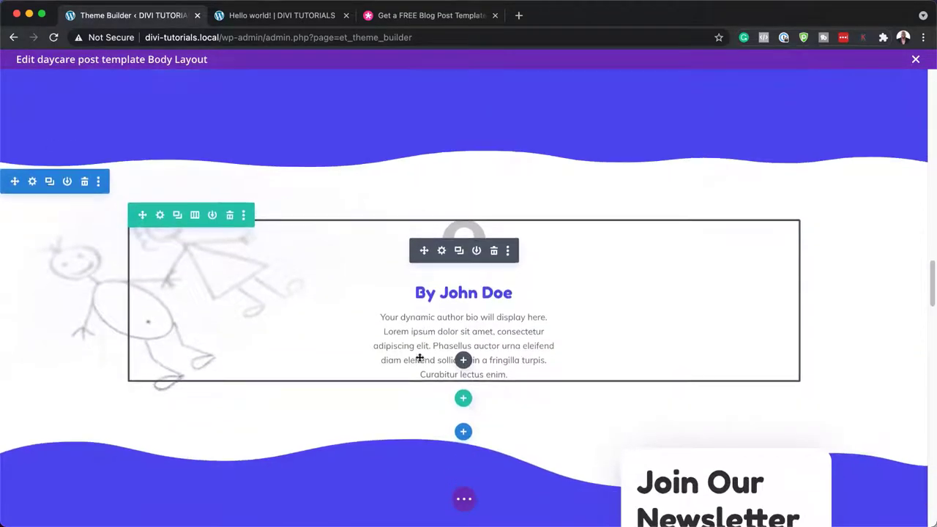
{"action": "left_click", "coordinate": [442, 249]}
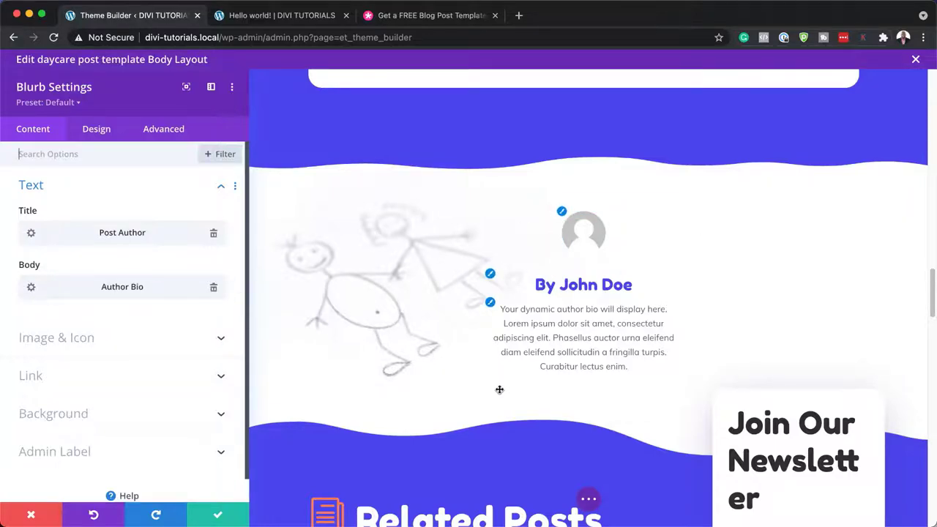
{"action": "scroll", "coordinate": [498, 389], "scroll_direction": "down", "scroll_amount": 3}
{"action": "scroll", "coordinate": [500, 388], "scroll_direction": "down", "scroll_amount": 1}
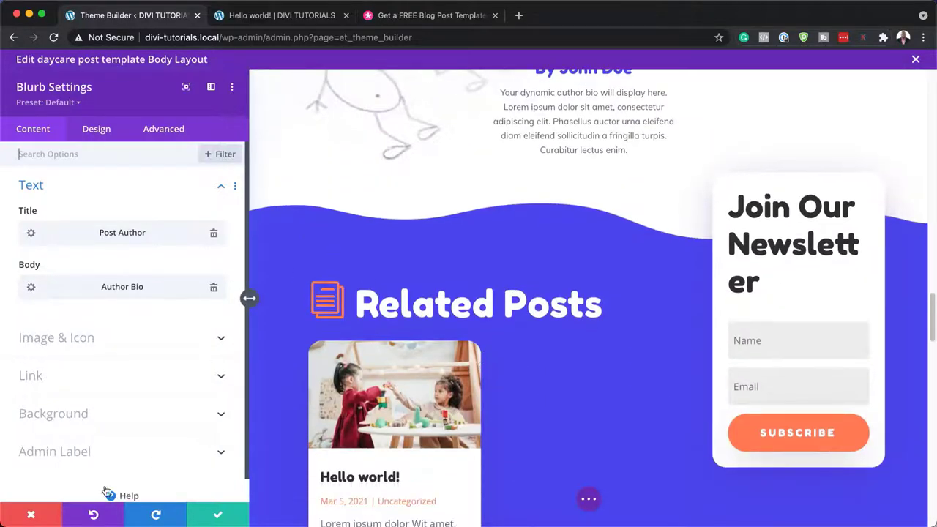
{"action": "left_click", "coordinate": [31, 514]}
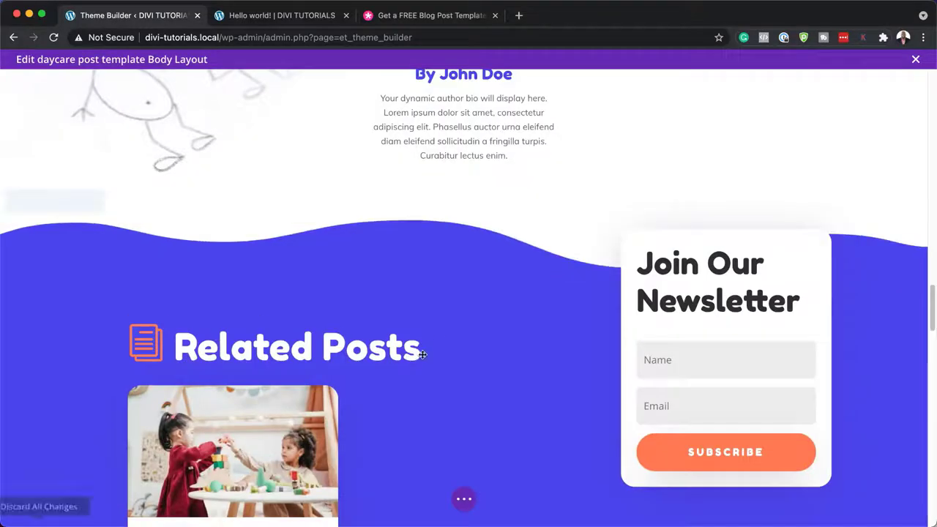
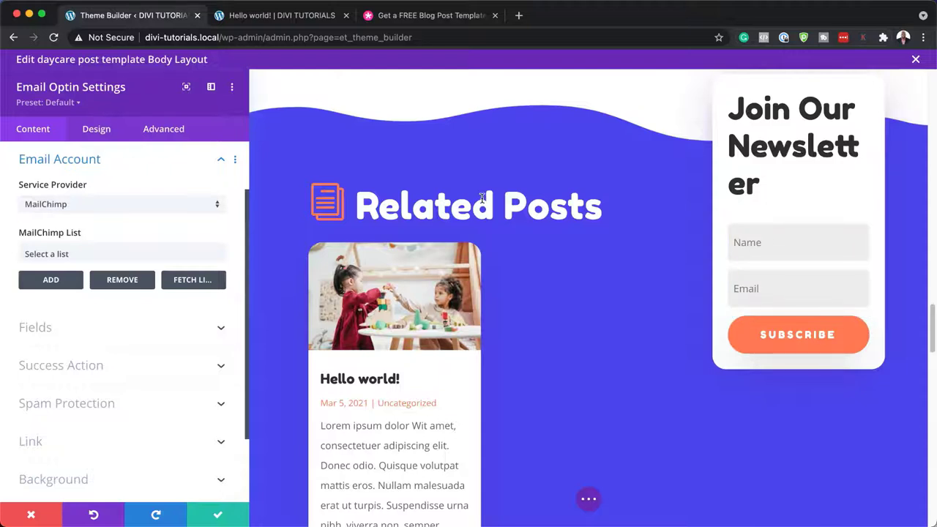
Step: Check the available service providers and MailChimp list choices in the newsletter opt-in's email account settings
{"action": "left_click", "coordinate": [163, 205]}
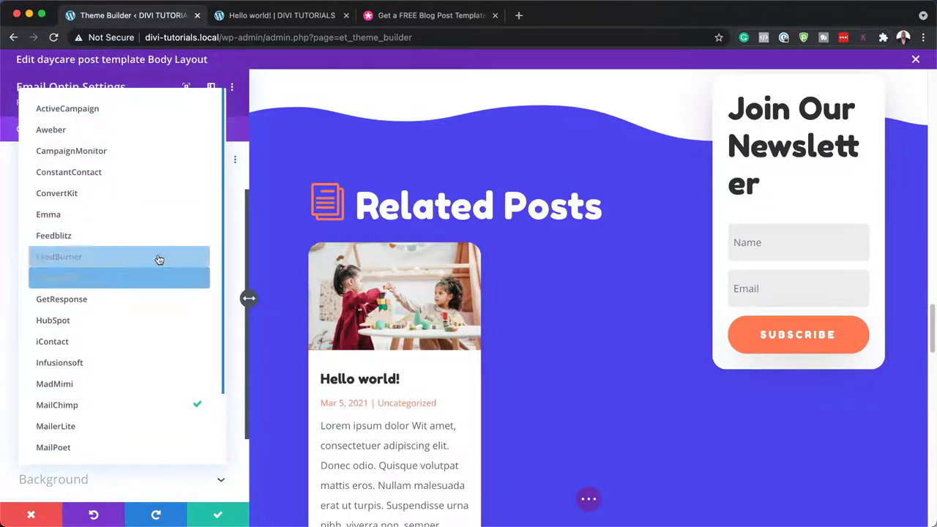
{"action": "left_click", "coordinate": [240, 112]}
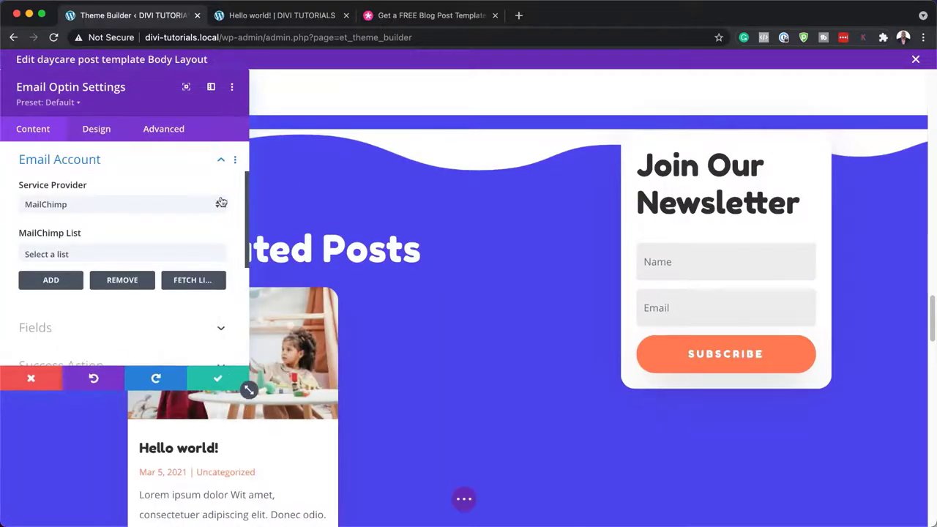
{"action": "left_click", "coordinate": [211, 88]}
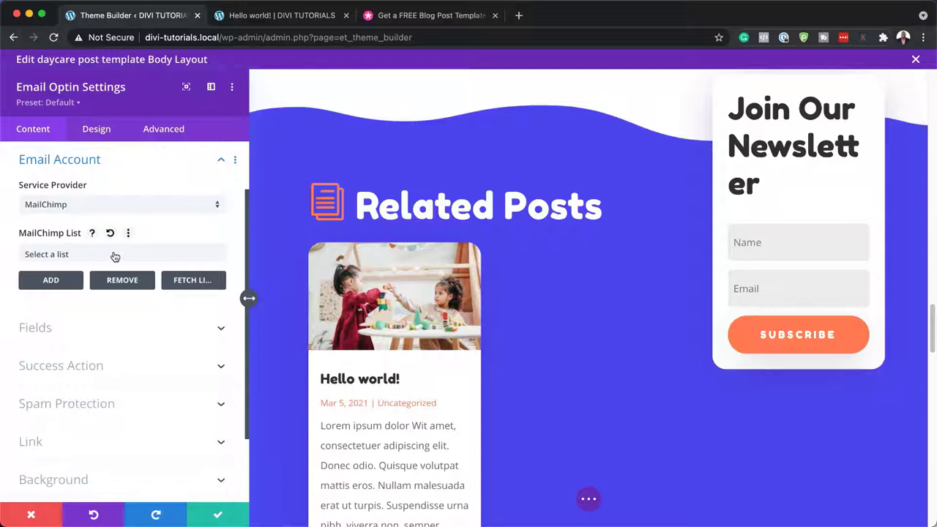
{"action": "left_click", "coordinate": [115, 254]}
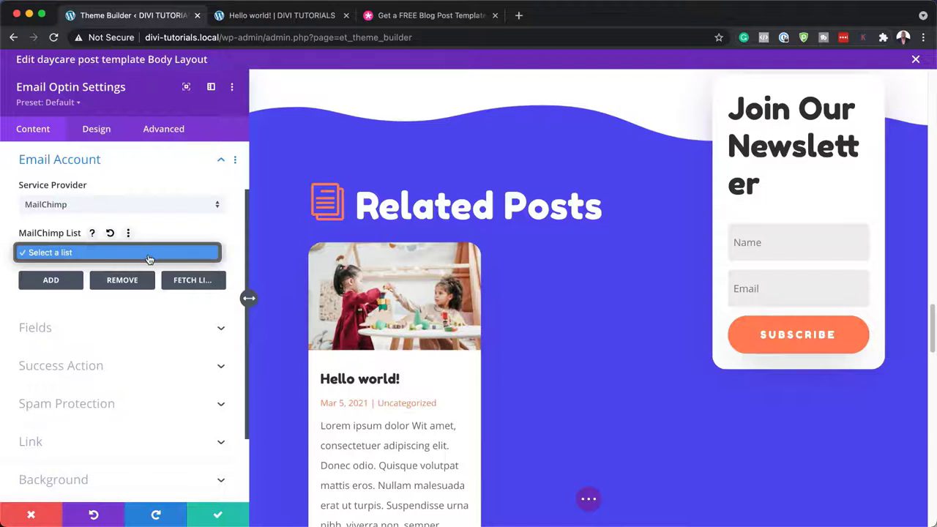
{"action": "left_click", "coordinate": [121, 333]}
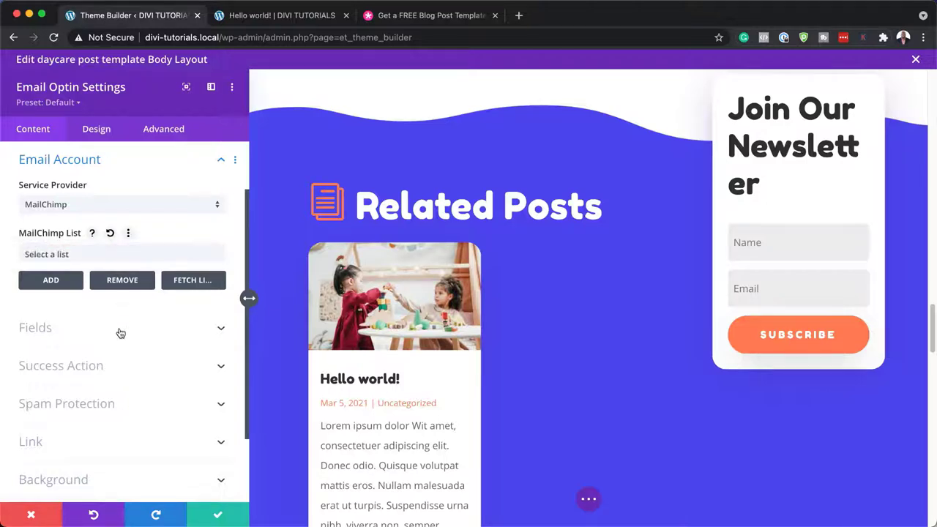
Step: Try turning off the single name, first name and last name fields of the newsletter opt-in form
{"action": "left_click", "coordinate": [100, 335]}
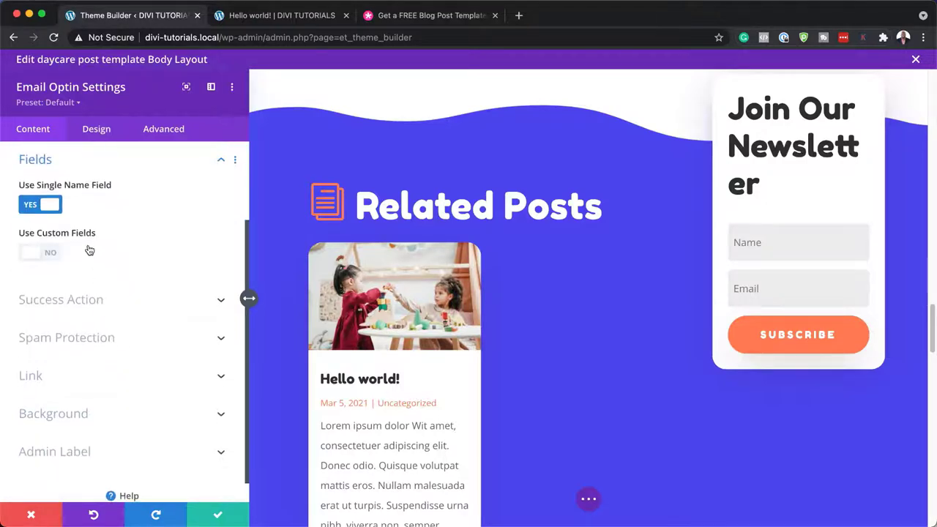
{"action": "left_click", "coordinate": [29, 205]}
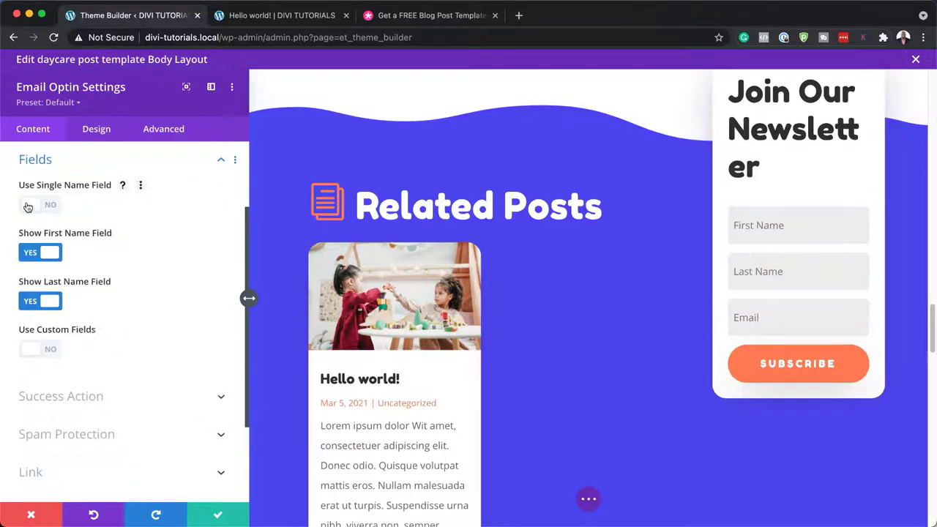
{"action": "left_click", "coordinate": [29, 252]}
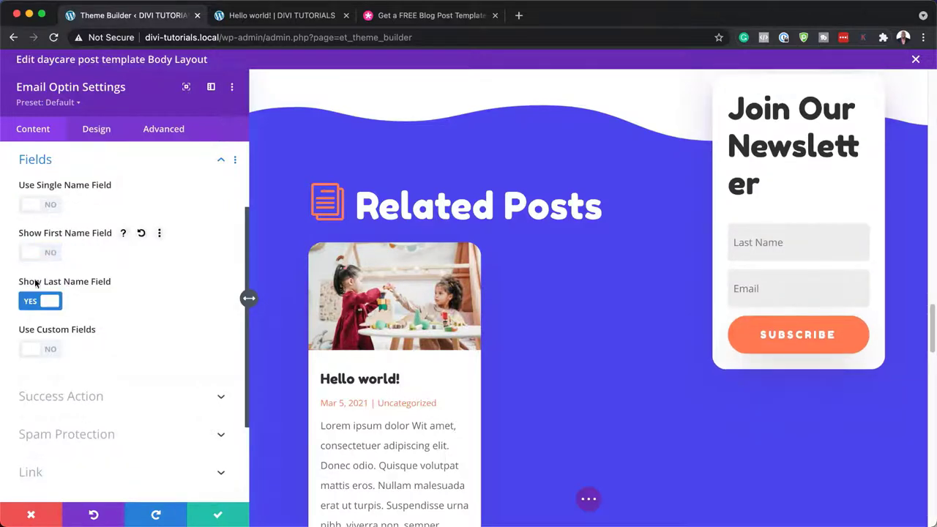
{"action": "left_click", "coordinate": [31, 301]}
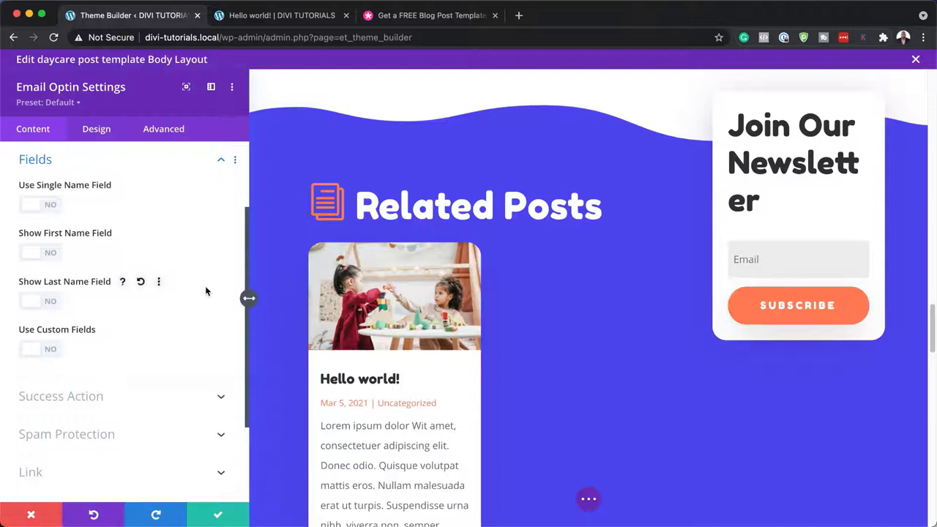
Step: Check the newsletter opt-in's success action choices, and discard all changes to the module
{"action": "left_click", "coordinate": [93, 400]}
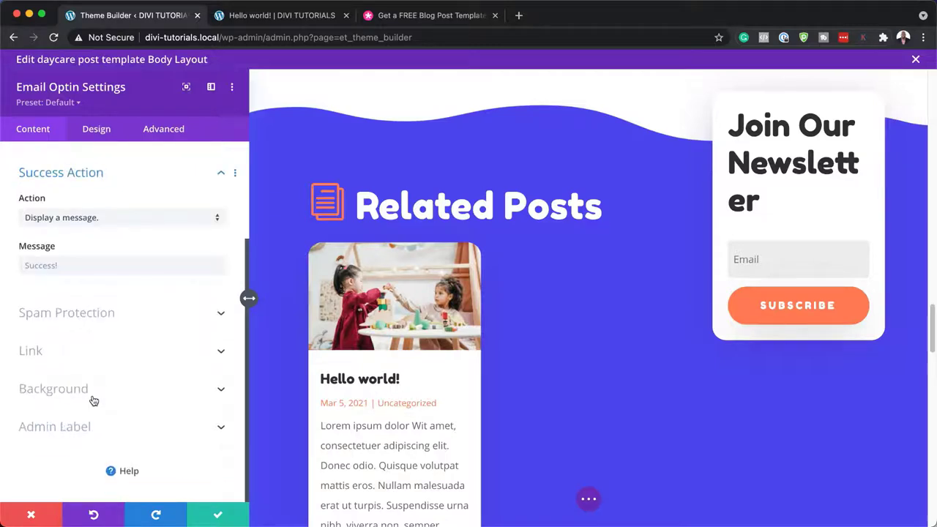
{"action": "left_click", "coordinate": [52, 264]}
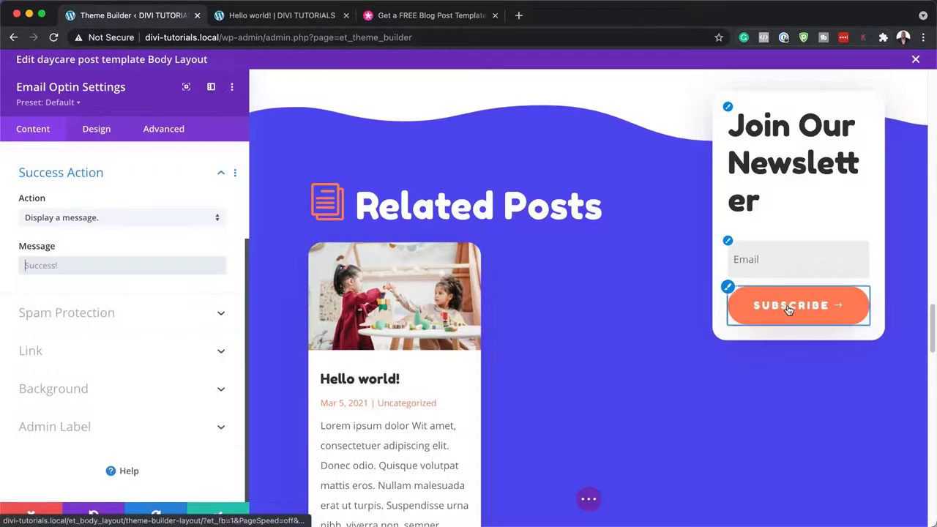
{"action": "left_click", "coordinate": [57, 218]}
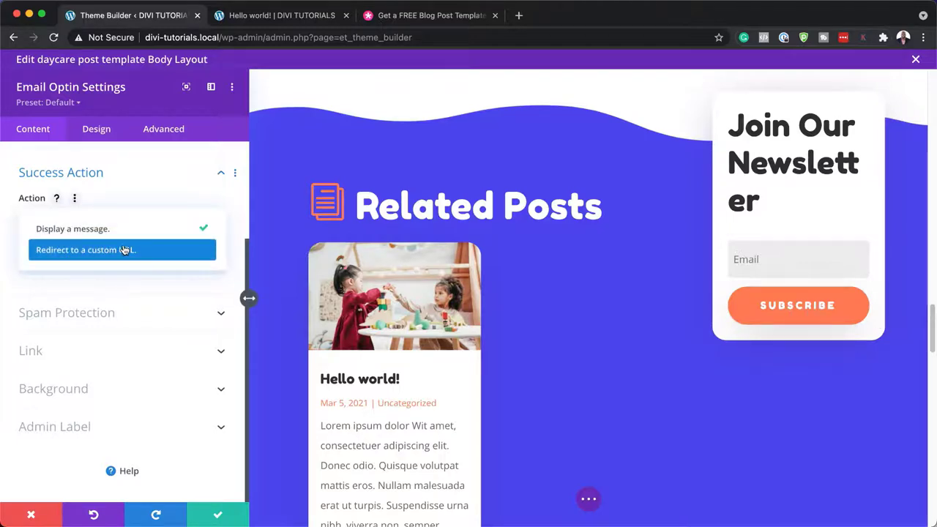
{"action": "left_click", "coordinate": [32, 514]}
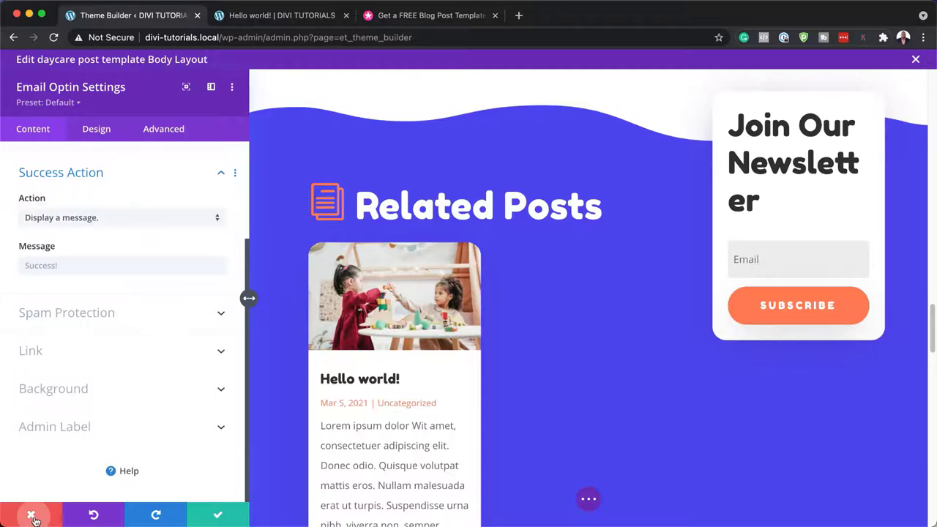
Step: Examine the content and design options of the blog module under Related Posts
{"action": "scroll", "coordinate": [629, 366], "scroll_direction": "down", "scroll_amount": 5}
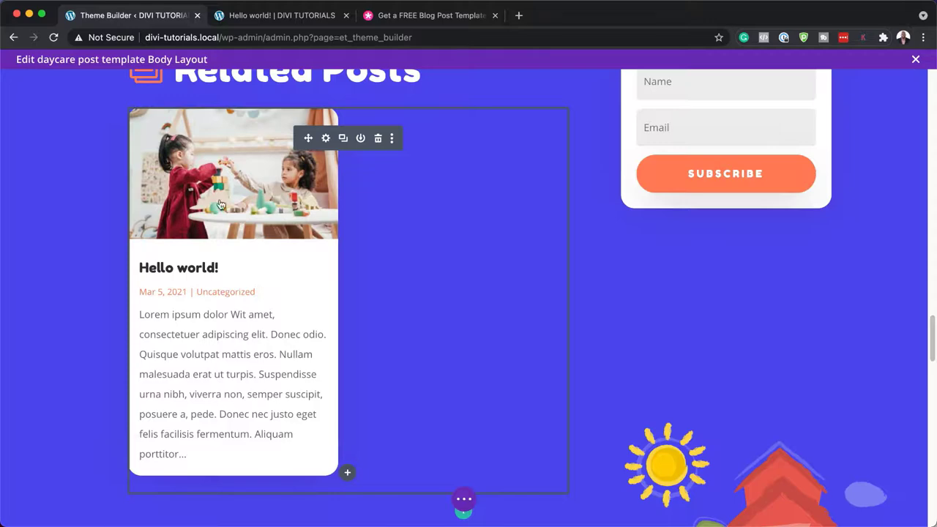
{"action": "left_click", "coordinate": [327, 139]}
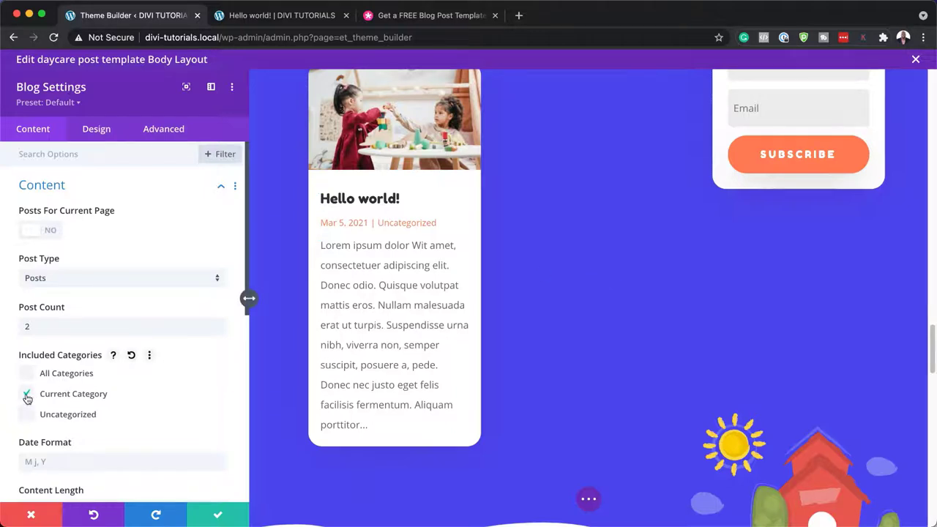
{"action": "left_click", "coordinate": [97, 130]}
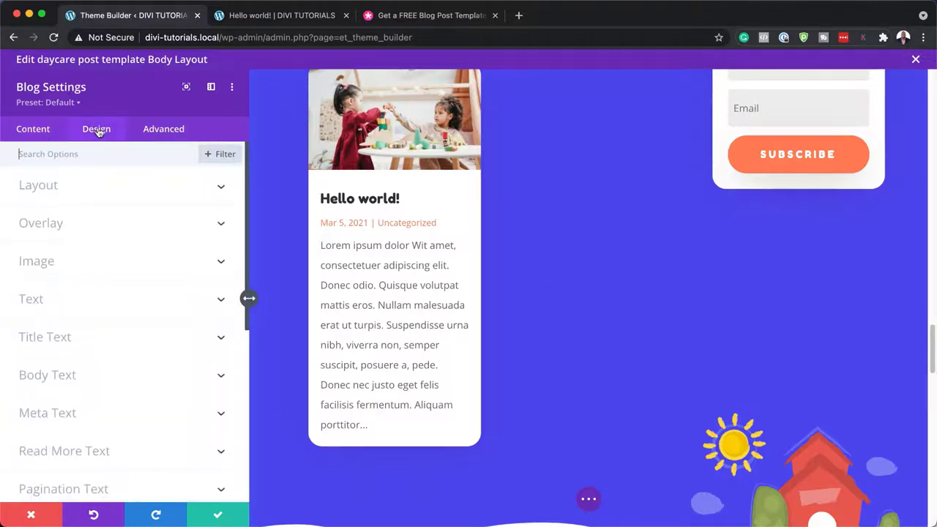
{"action": "scroll", "coordinate": [125, 369], "scroll_direction": "down", "scroll_amount": 1}
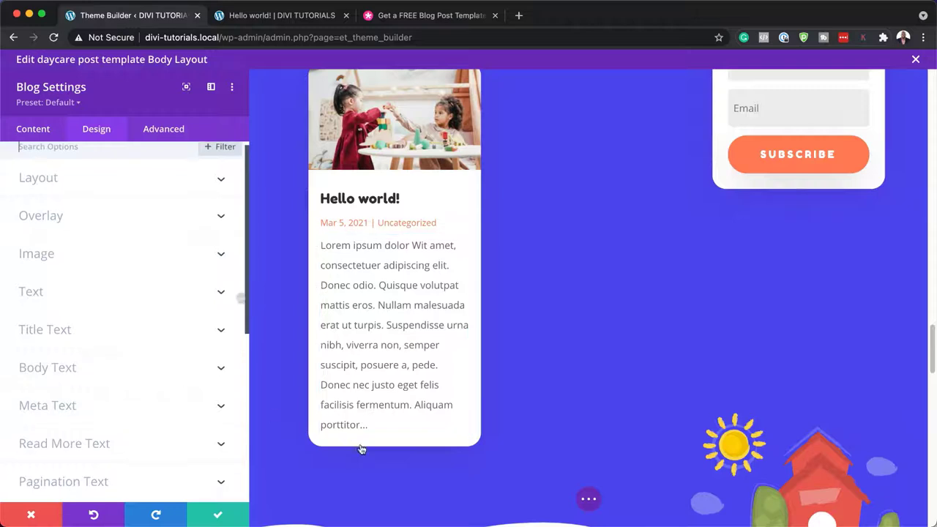
{"action": "scroll", "coordinate": [154, 400], "scroll_direction": "down", "scroll_amount": 5}
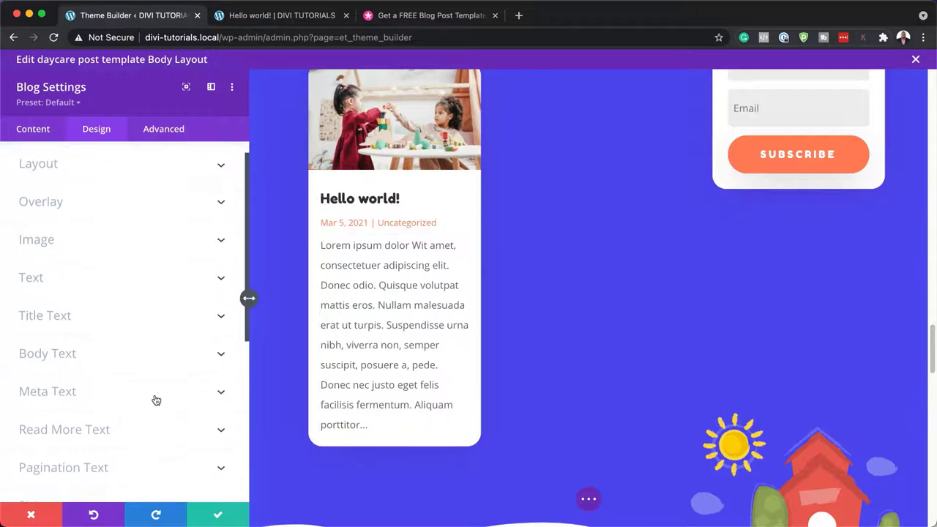
{"action": "scroll", "coordinate": [156, 400], "scroll_direction": "down", "scroll_amount": 2}
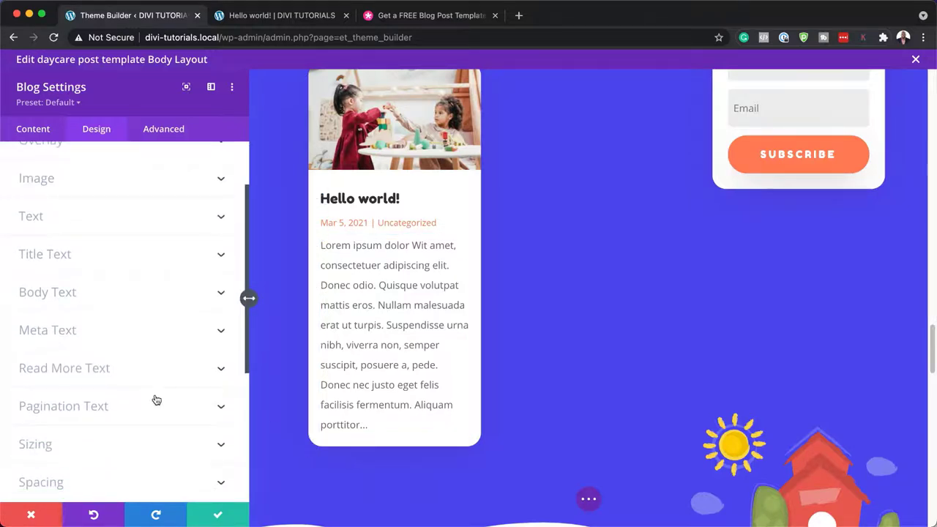
Step: Try adjusting the related posts module's grid layout rounded corners, and close its settings
{"action": "scroll", "coordinate": [156, 399], "scroll_direction": "down", "scroll_amount": 8}
{"action": "left_click", "coordinate": [100, 428]}
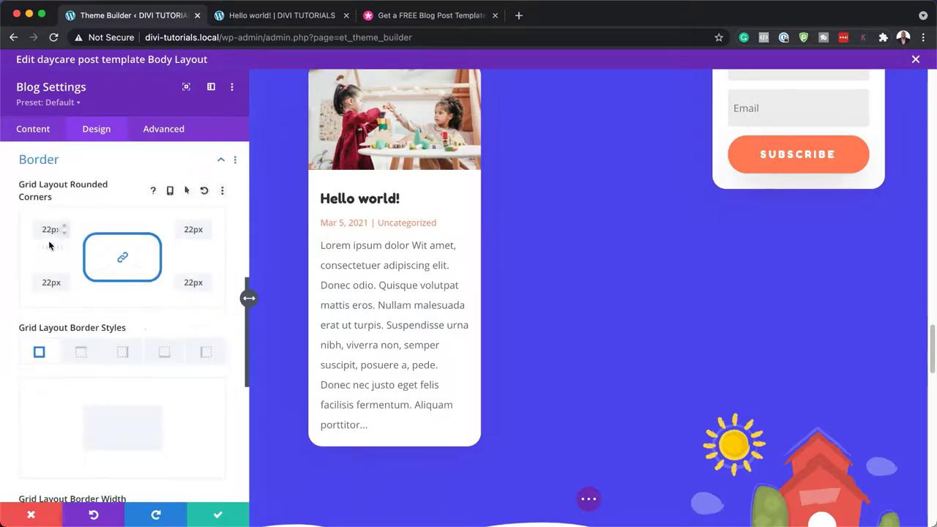
{"action": "mouse_move", "coordinate": [52, 243]}
{"action": "left_mouse_down"}
{"action": "mouse_move", "coordinate": [69, 245]}
{"action": "mouse_move", "coordinate": [47, 243]}
{"action": "left_mouse_up"}
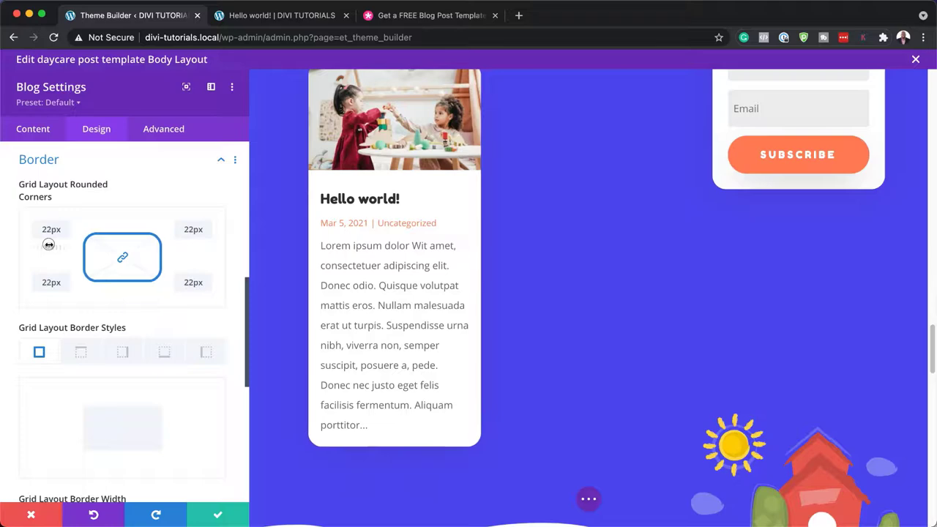
{"action": "key", "text": "Escape"}
Step: Open the comment count text settings of the Comments module
{"action": "scroll", "coordinate": [512, 400], "scroll_direction": "down", "scroll_amount": 2}
{"action": "scroll", "coordinate": [545, 398], "scroll_direction": "down", "scroll_amount": 10}
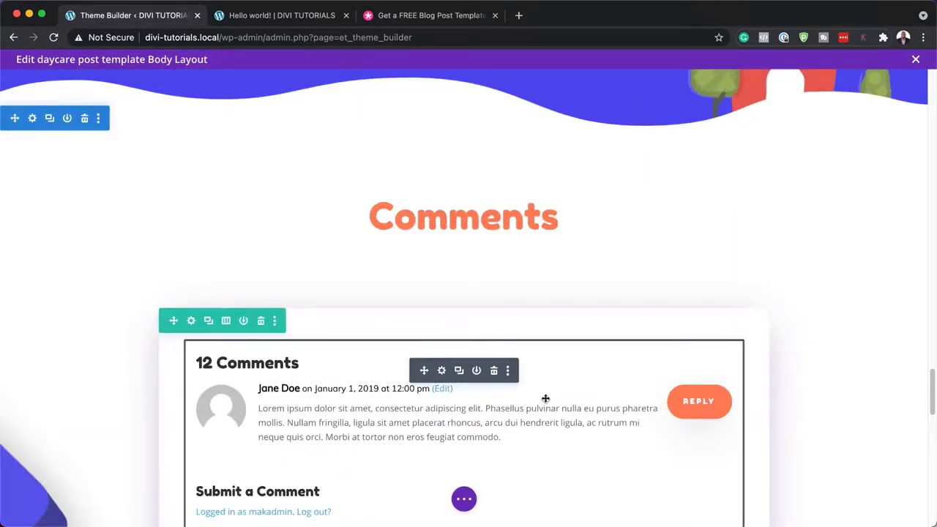
{"action": "scroll", "coordinate": [545, 399], "scroll_direction": "down", "scroll_amount": 2}
{"action": "scroll", "coordinate": [546, 398], "scroll_direction": "down", "scroll_amount": 1}
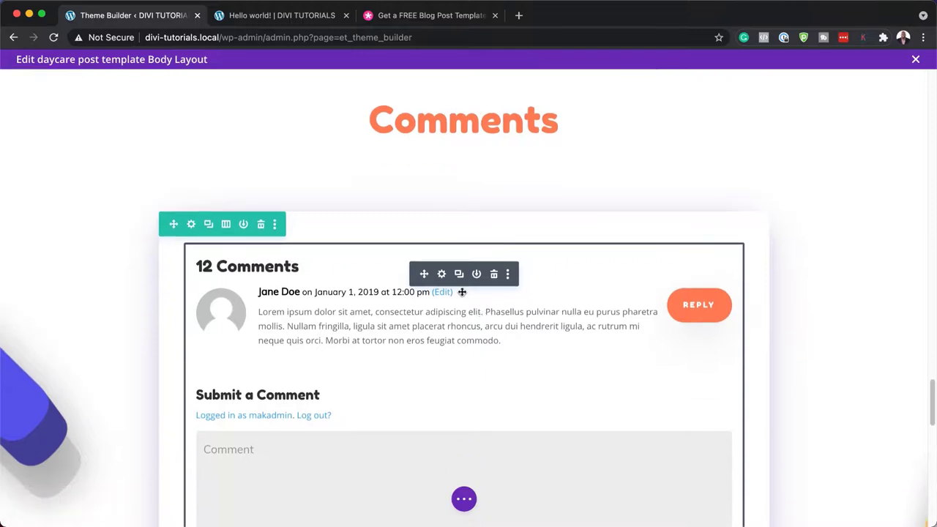
{"action": "left_click", "coordinate": [443, 274]}
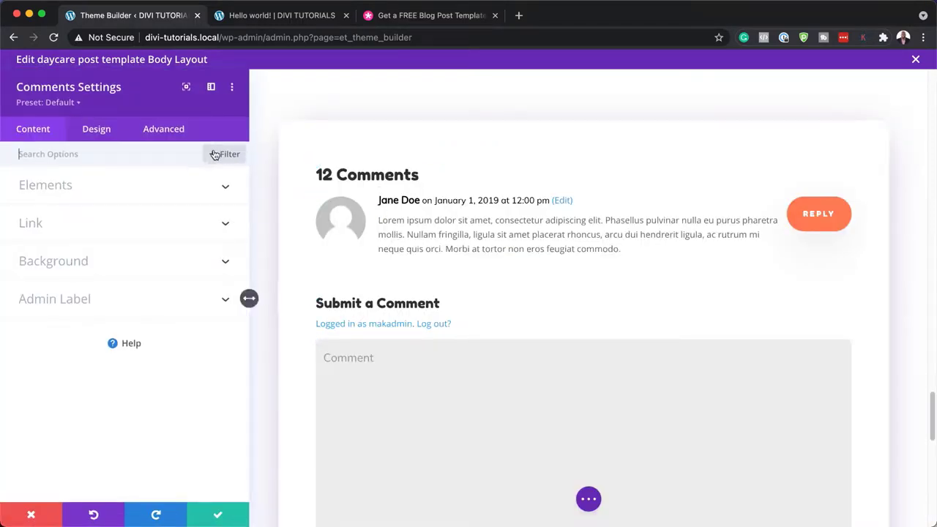
{"action": "left_click", "coordinate": [315, 163]}
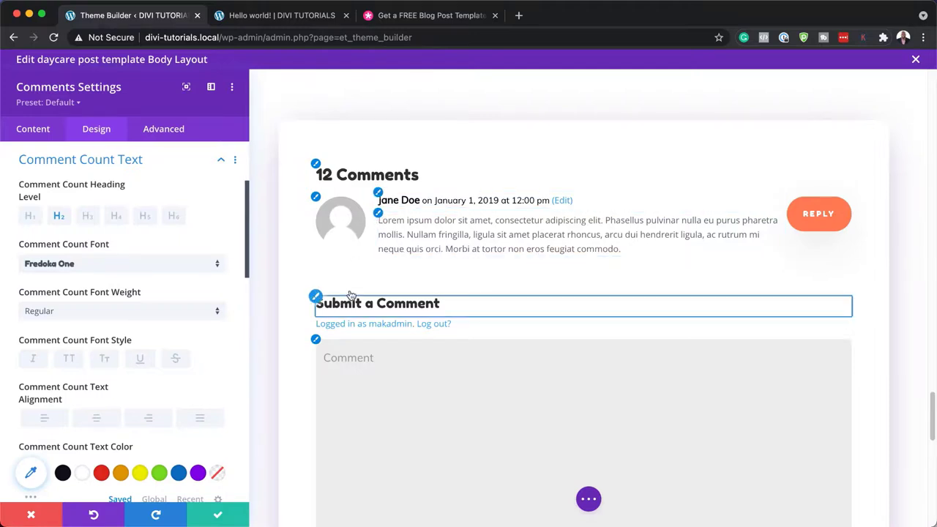
Step: Set the form title text colour of the Submit a Comment heading to green #7cda24
{"action": "scroll", "coordinate": [517, 360], "scroll_direction": "down", "scroll_amount": 2}
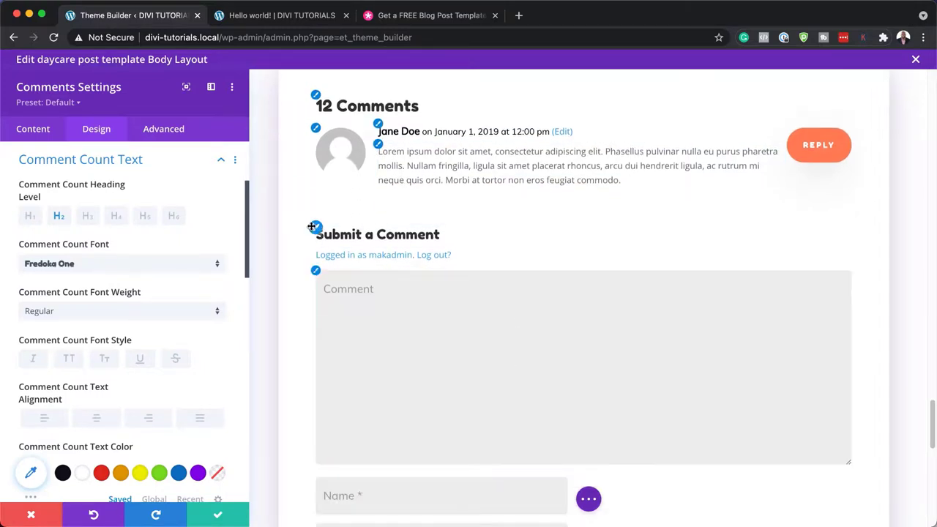
{"action": "left_click", "coordinate": [317, 230]}
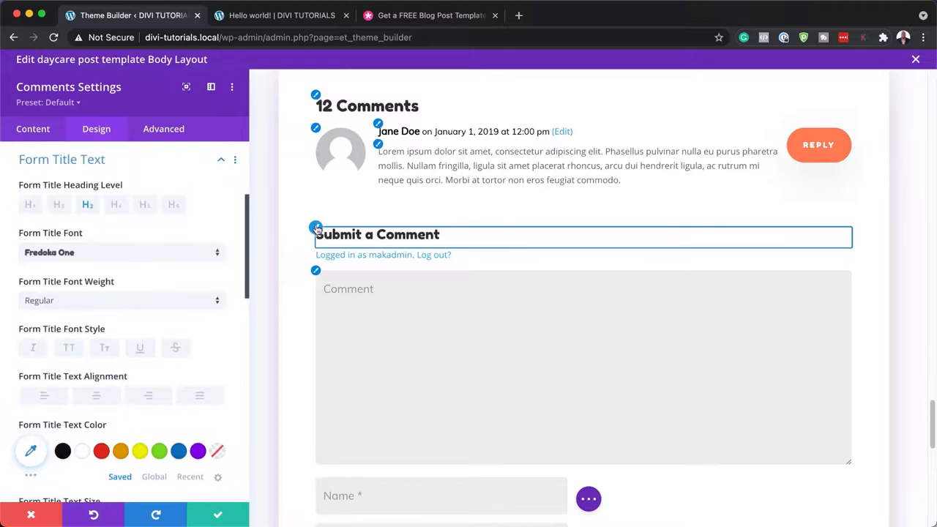
{"action": "left_click", "coordinate": [159, 453]}
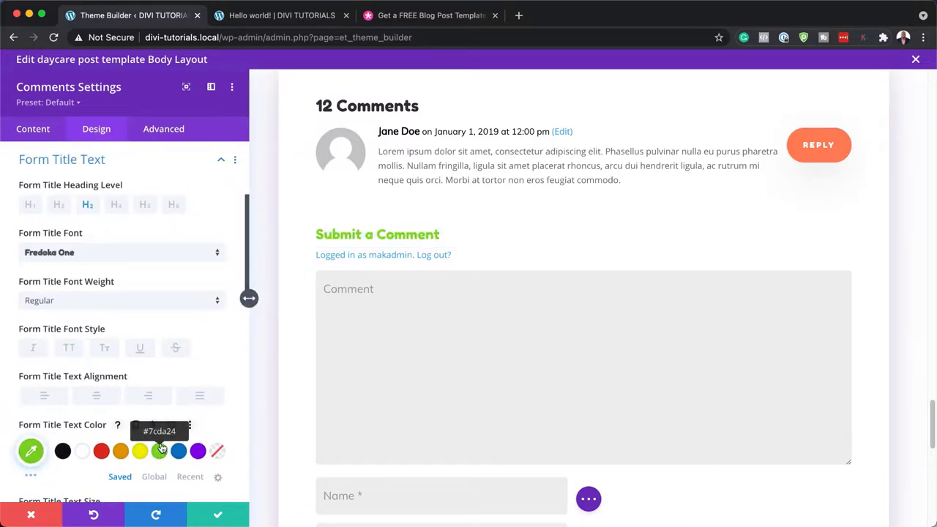
Step: Try orange for the Submit a Comment title and red for the comment count text, and discard the Comments module changes
{"action": "left_click", "coordinate": [121, 454]}
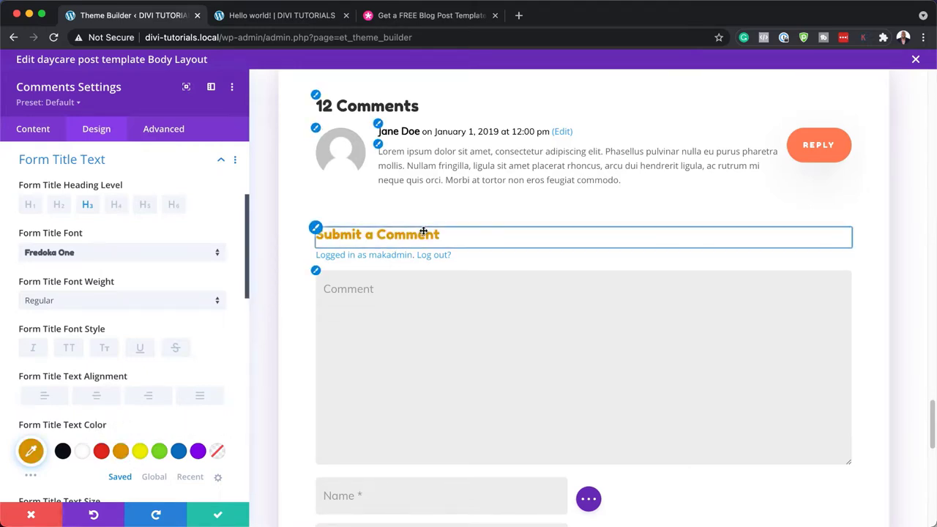
{"action": "left_click", "coordinate": [324, 106]}
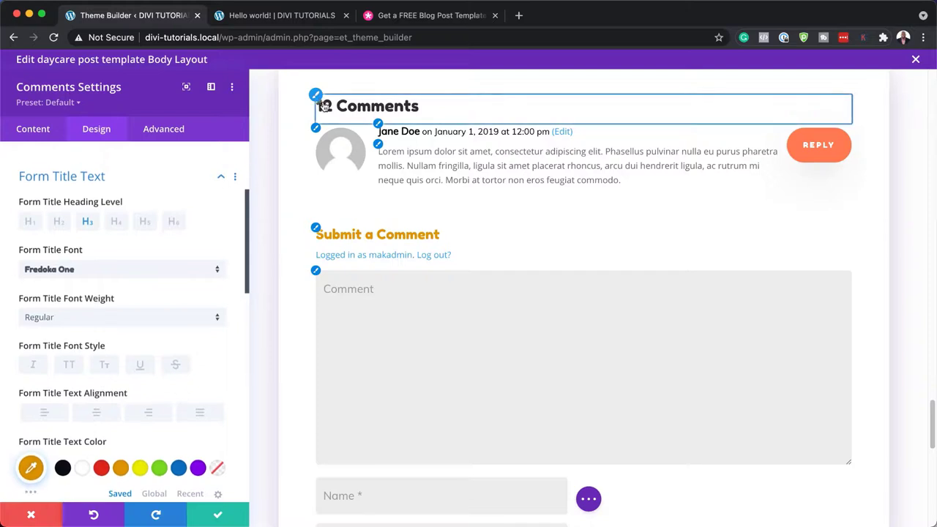
{"action": "left_click", "coordinate": [102, 474]}
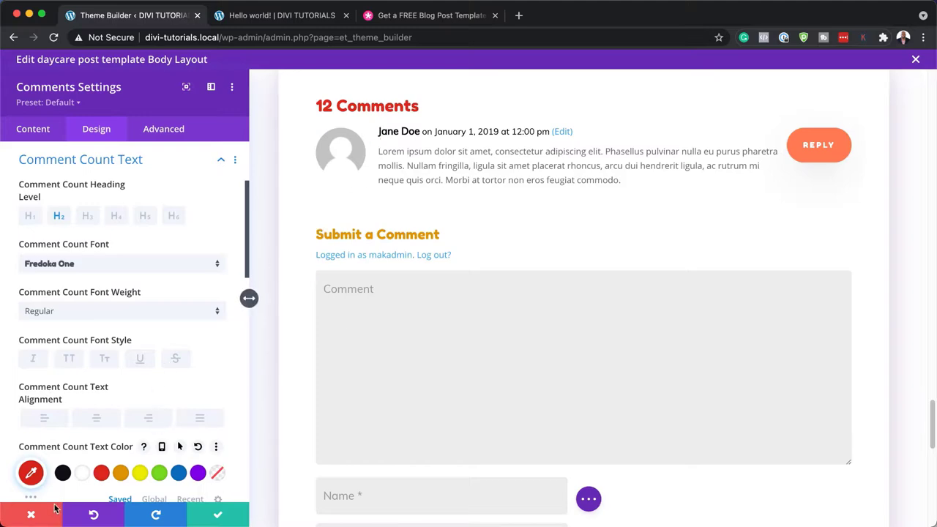
{"action": "left_click", "coordinate": [35, 517]}
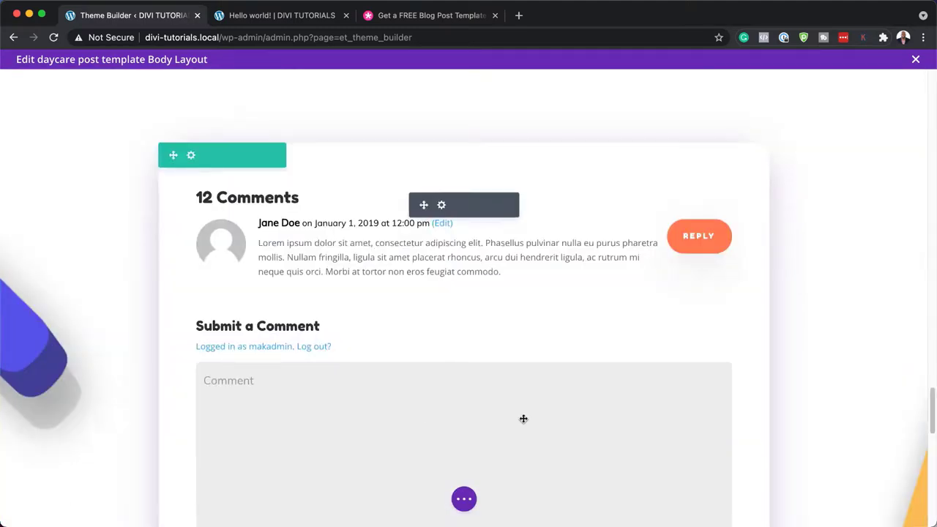
Step: Examine the content settings of the Email Optin module under Join Our Newsletter, and close them without changes
{"action": "scroll", "coordinate": [523, 419], "scroll_direction": "down", "scroll_amount": 5}
{"action": "scroll", "coordinate": [525, 417], "scroll_direction": "down", "scroll_amount": 5}
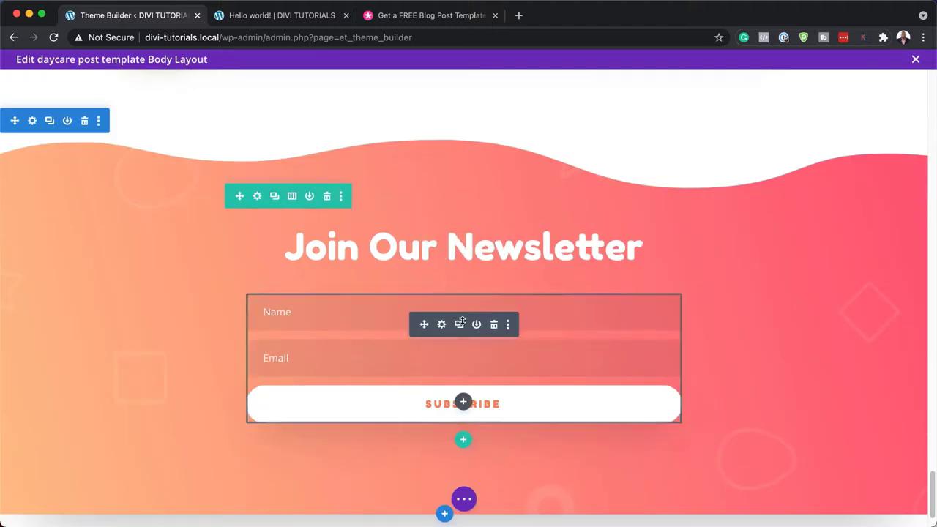
{"action": "left_click", "coordinate": [442, 326]}
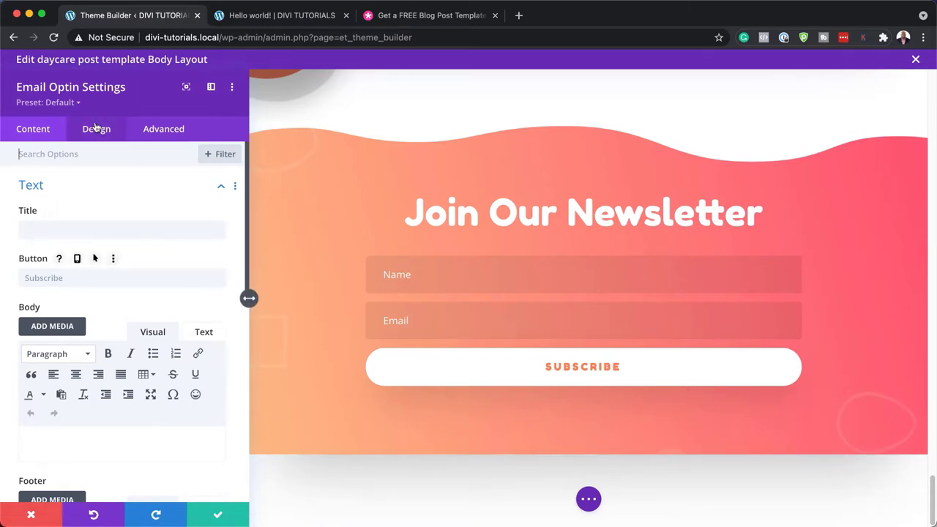
{"action": "left_click", "coordinate": [34, 516]}
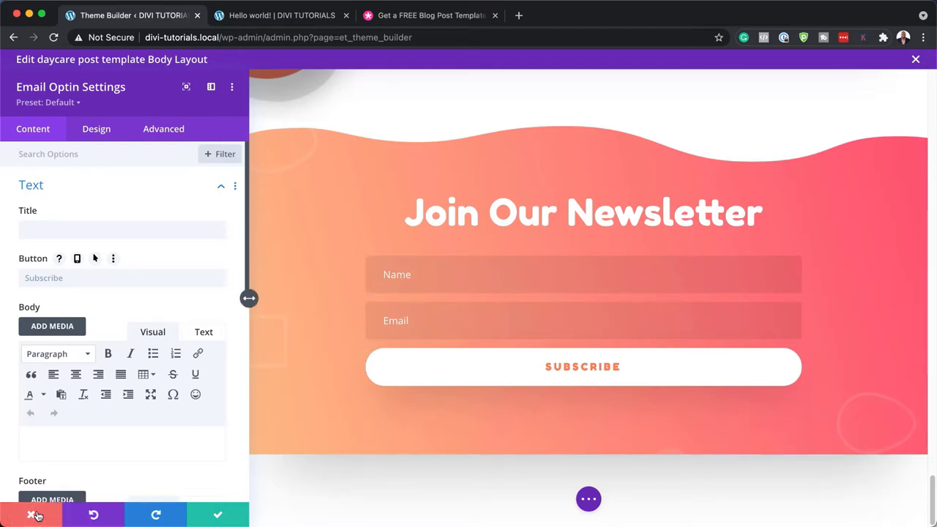
{"action": "scroll", "coordinate": [394, 271], "scroll_direction": "down", "scroll_amount": 5}
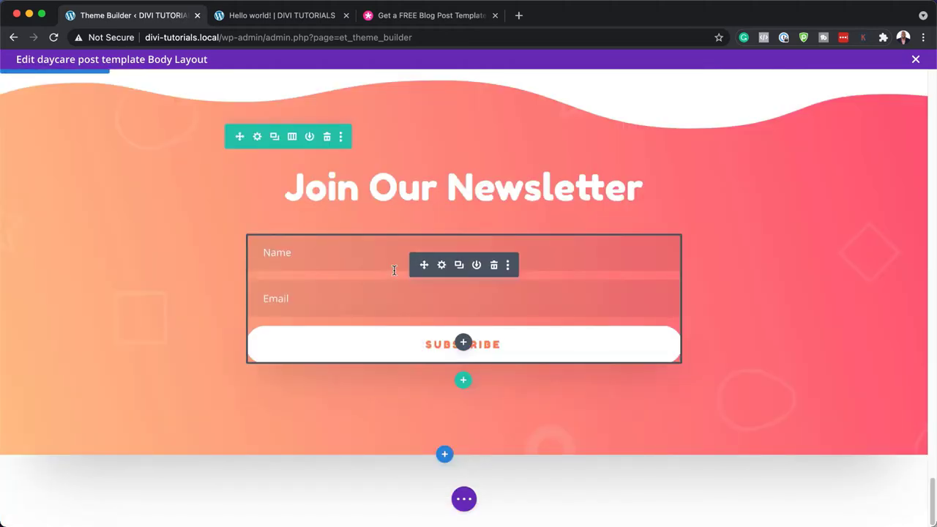